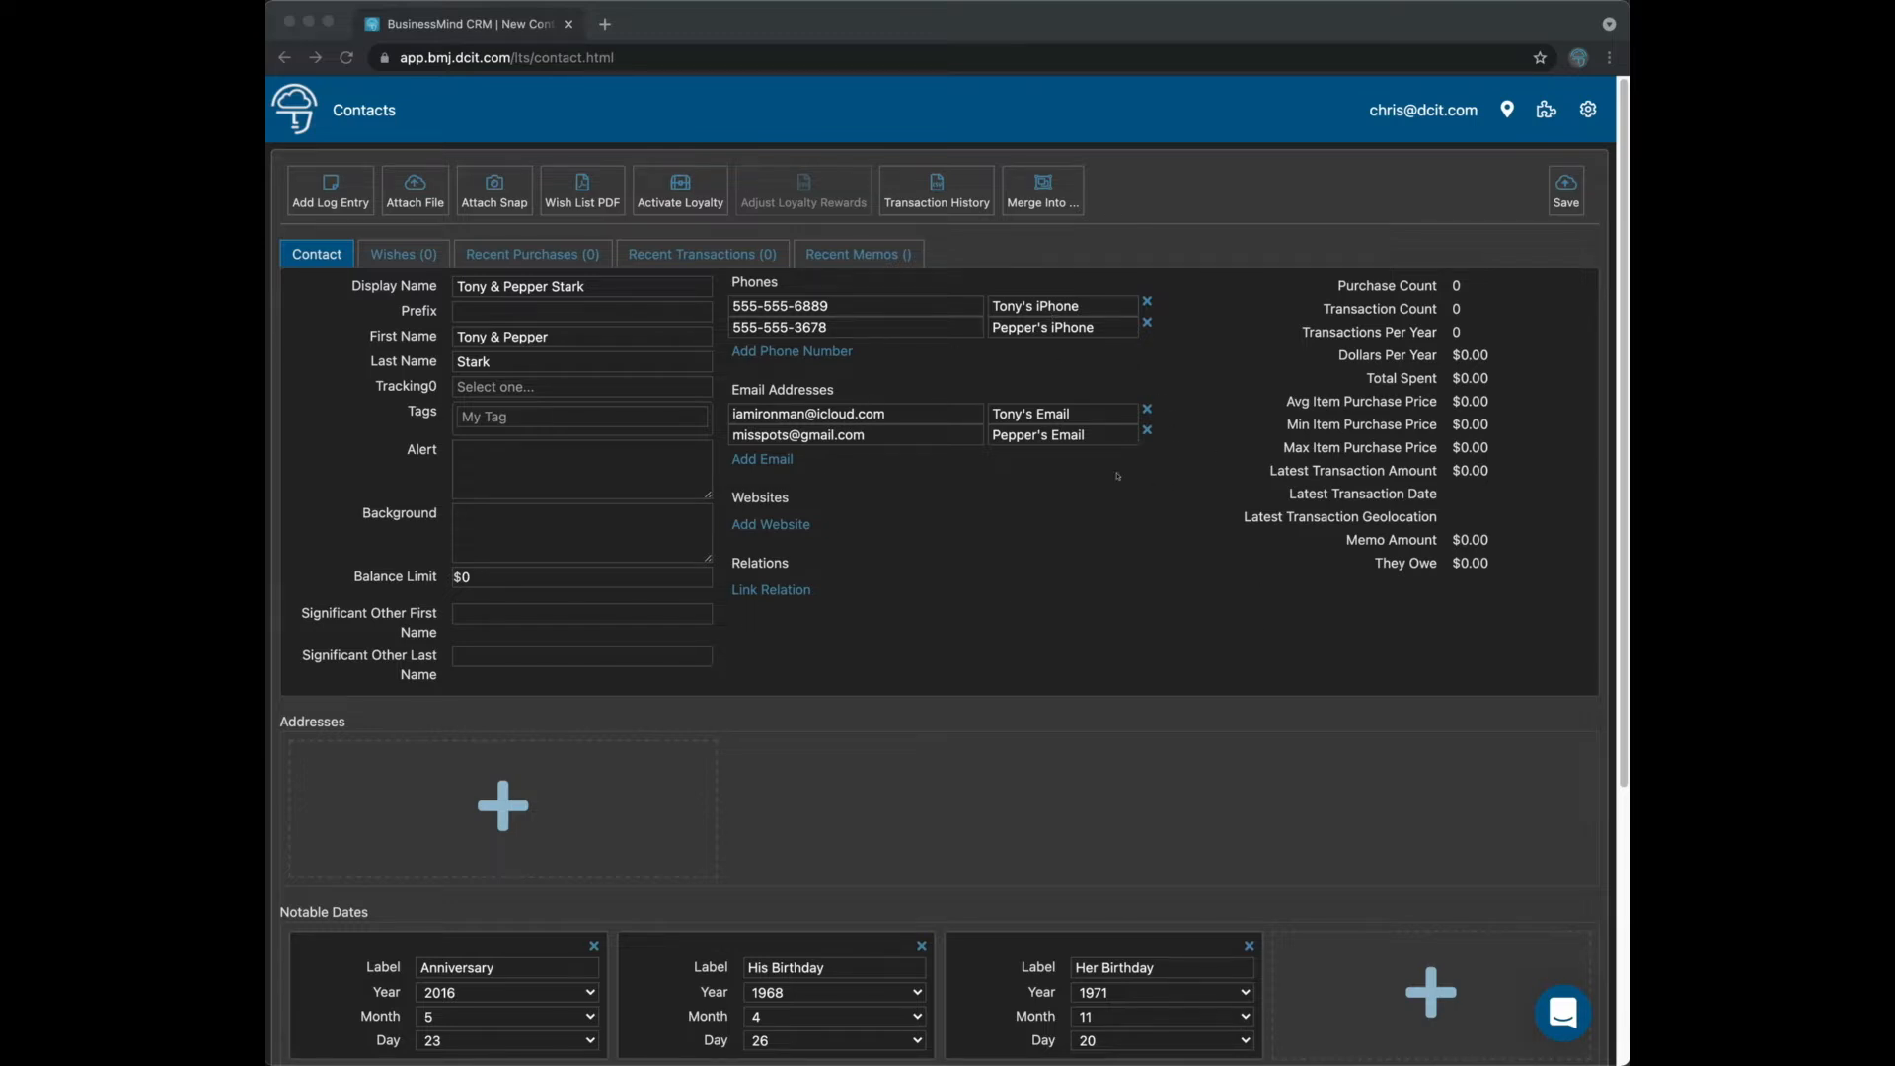
# Leave the joint couple's contact, search the contacts for the couple's surname and open the husband's individual record.
pyautogui.scroll(-3, 1090, 538)
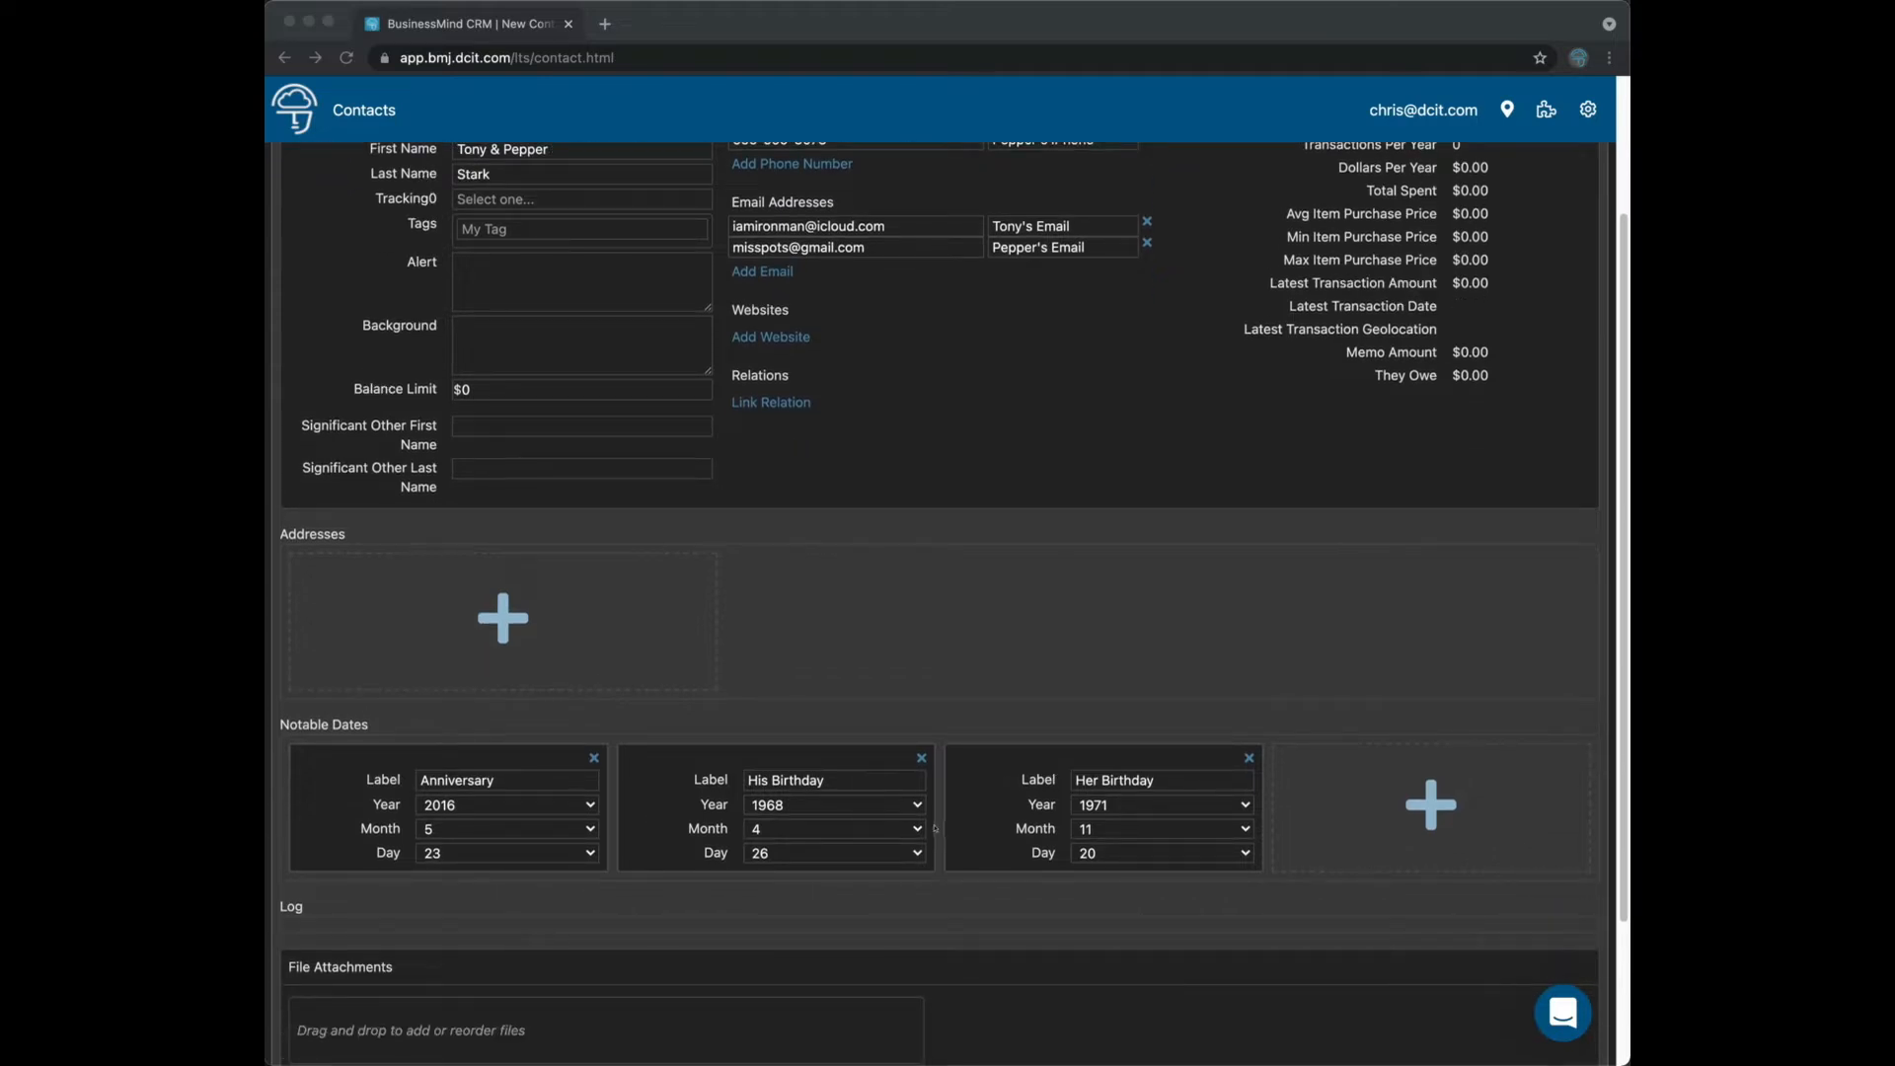
pyautogui.scroll(3, 935, 828)
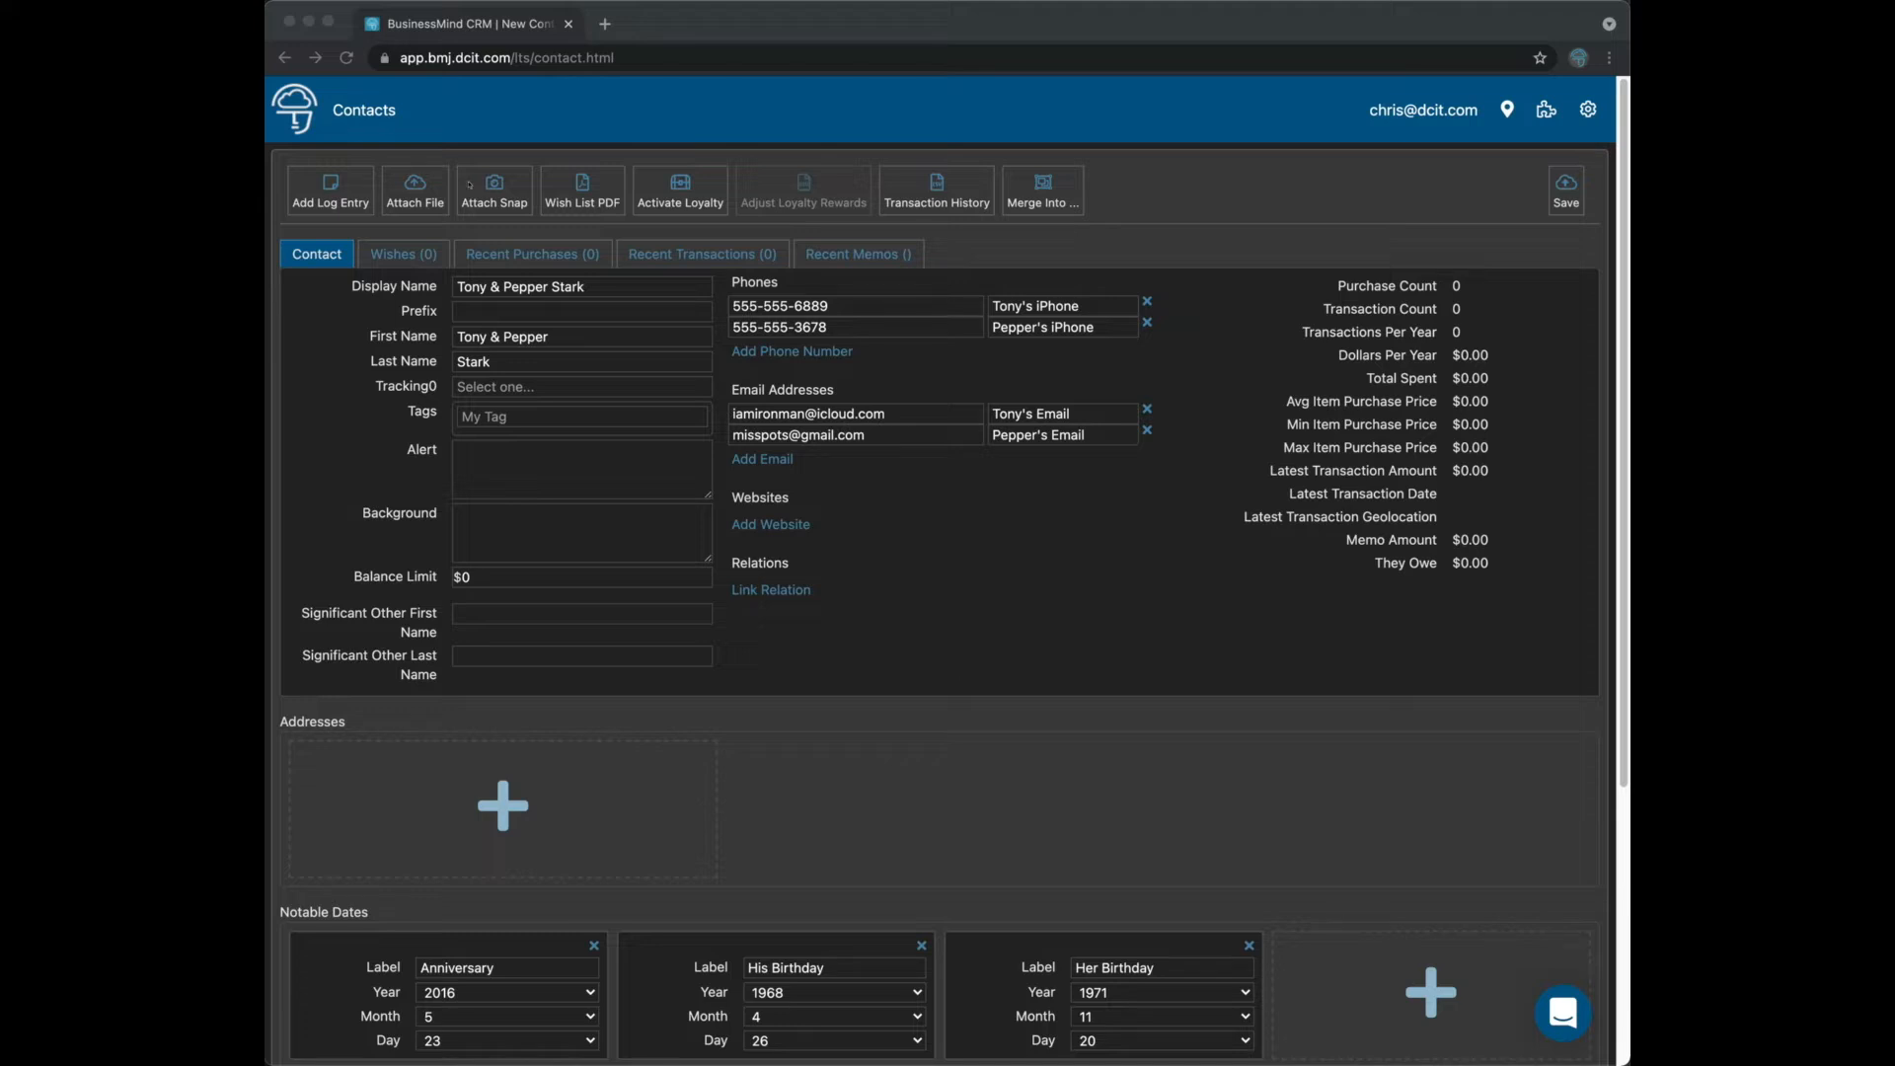
pyautogui.click(367, 108)
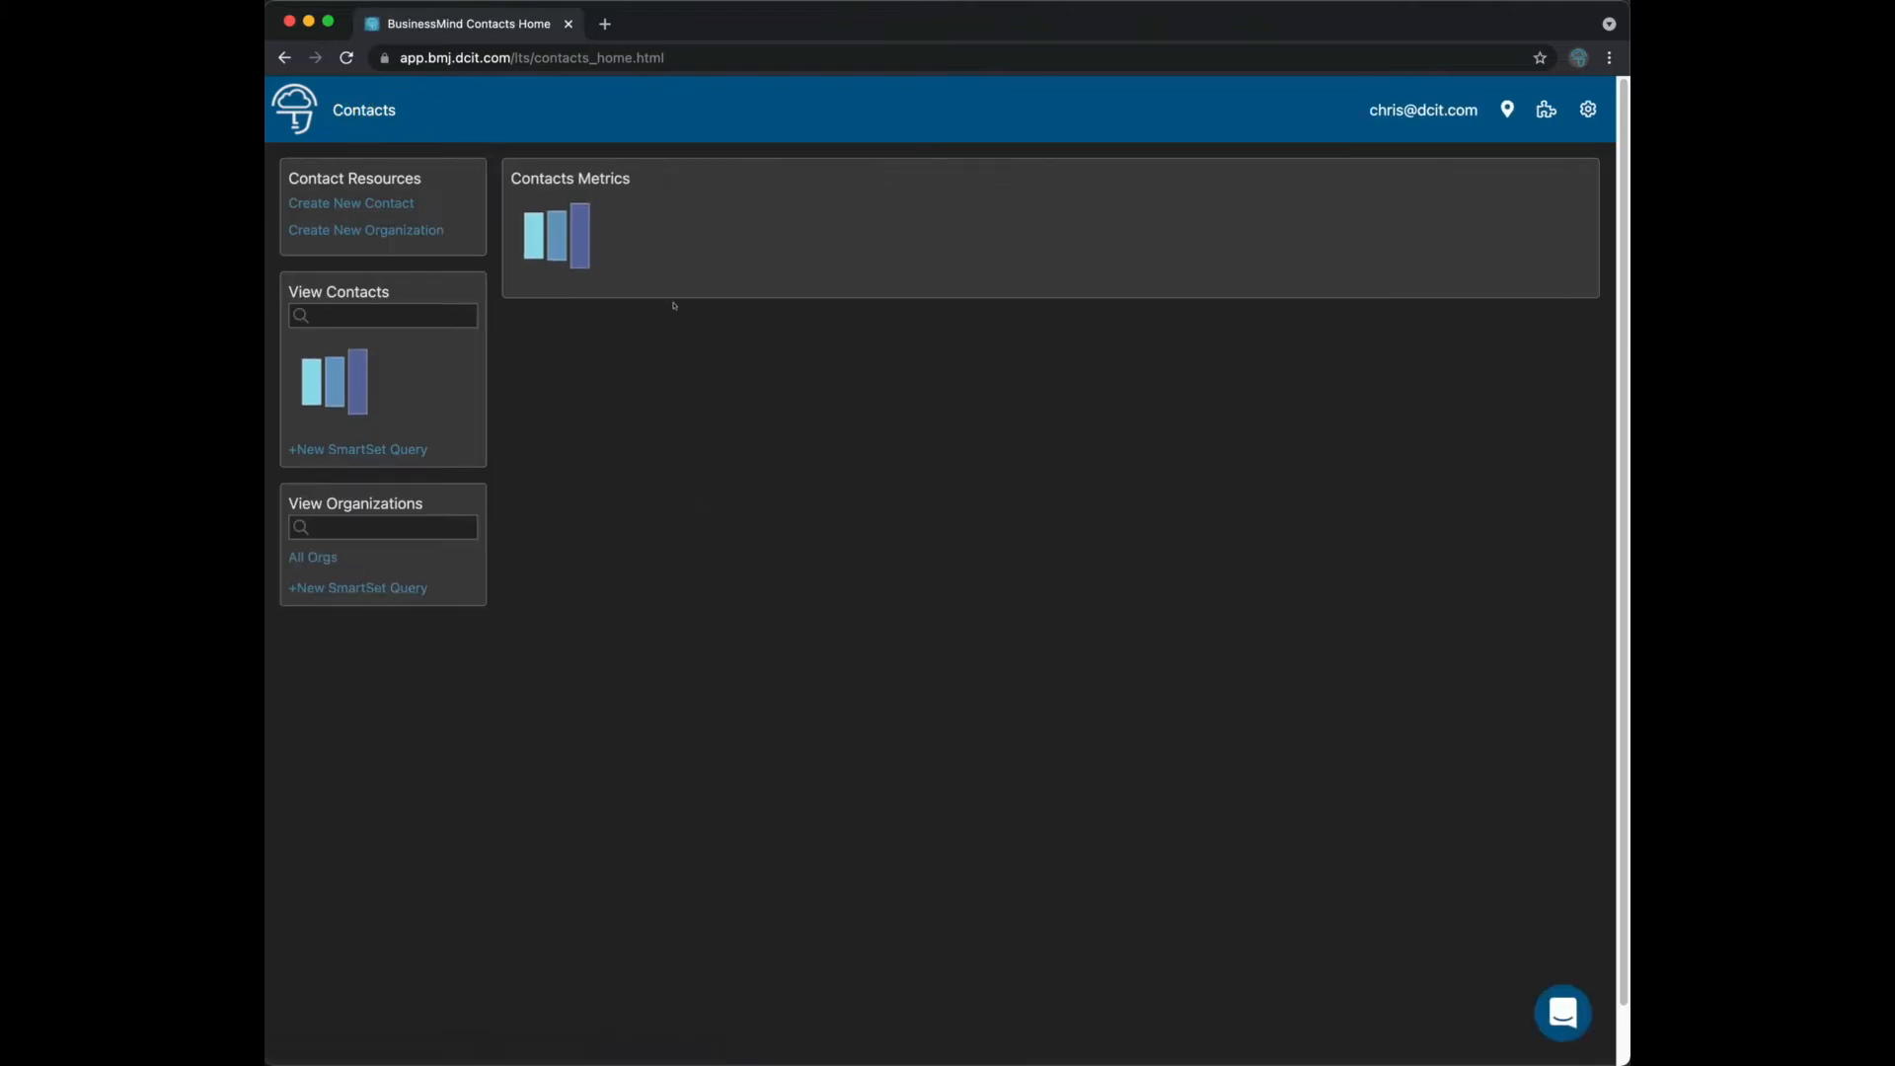
pyautogui.click(352, 307)
pyautogui.write('stark')
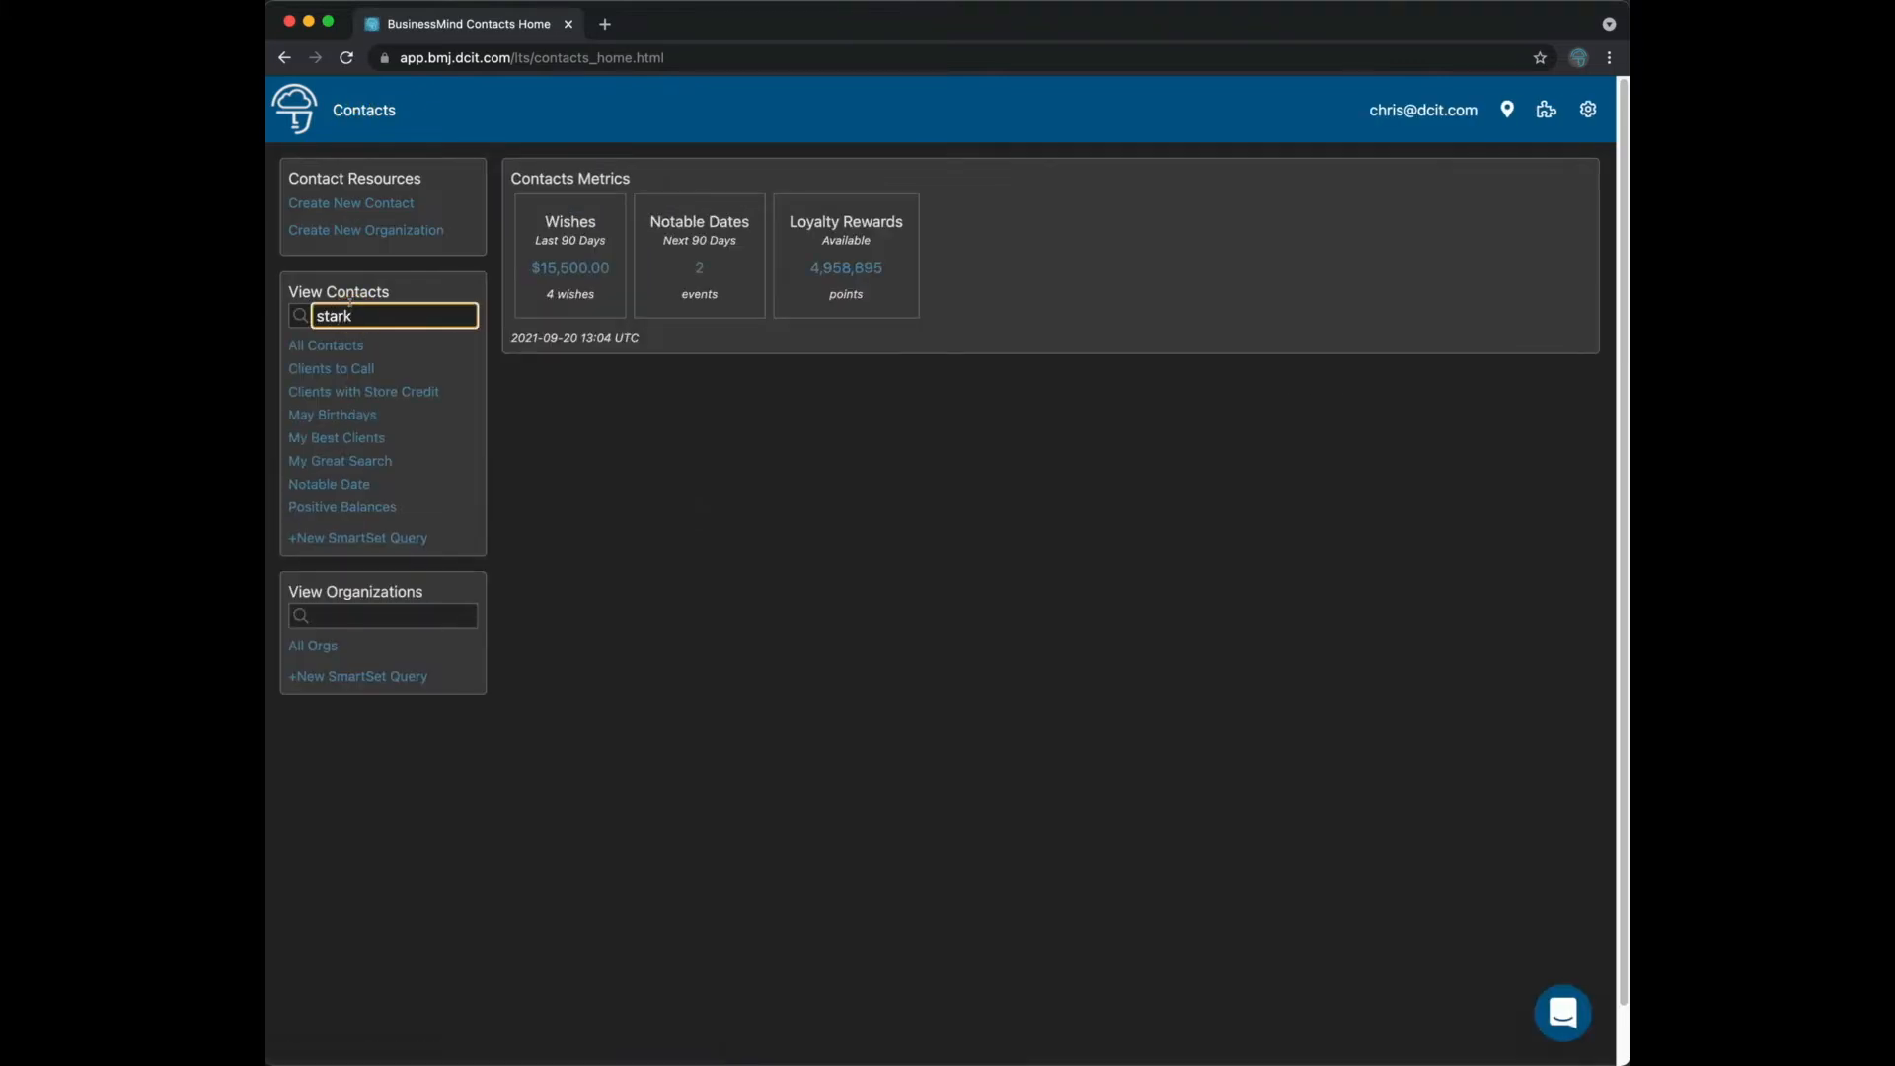
pyautogui.press('Return')
pyautogui.click(570, 298)
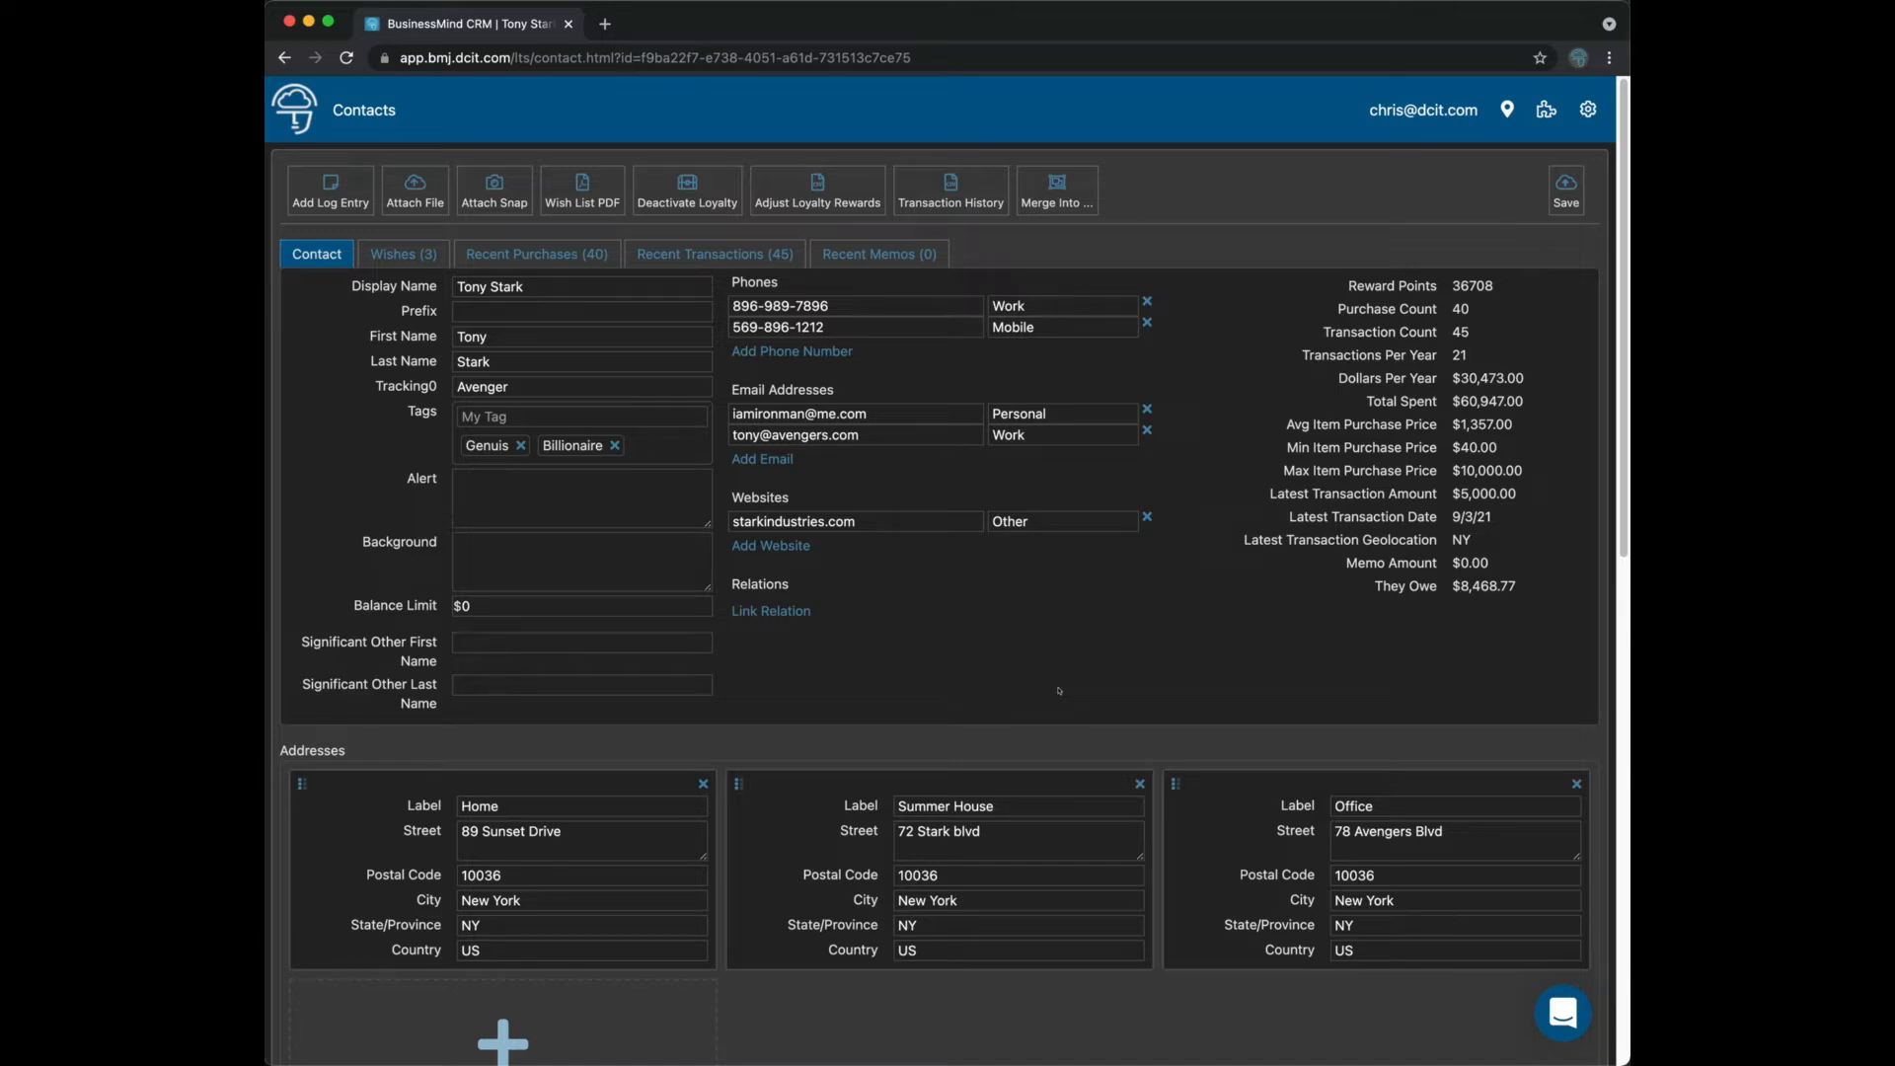
# Review the husband's addresses, notable dates and wish list, and return to his contact details.
pyautogui.scroll(-5, 1067, 719)
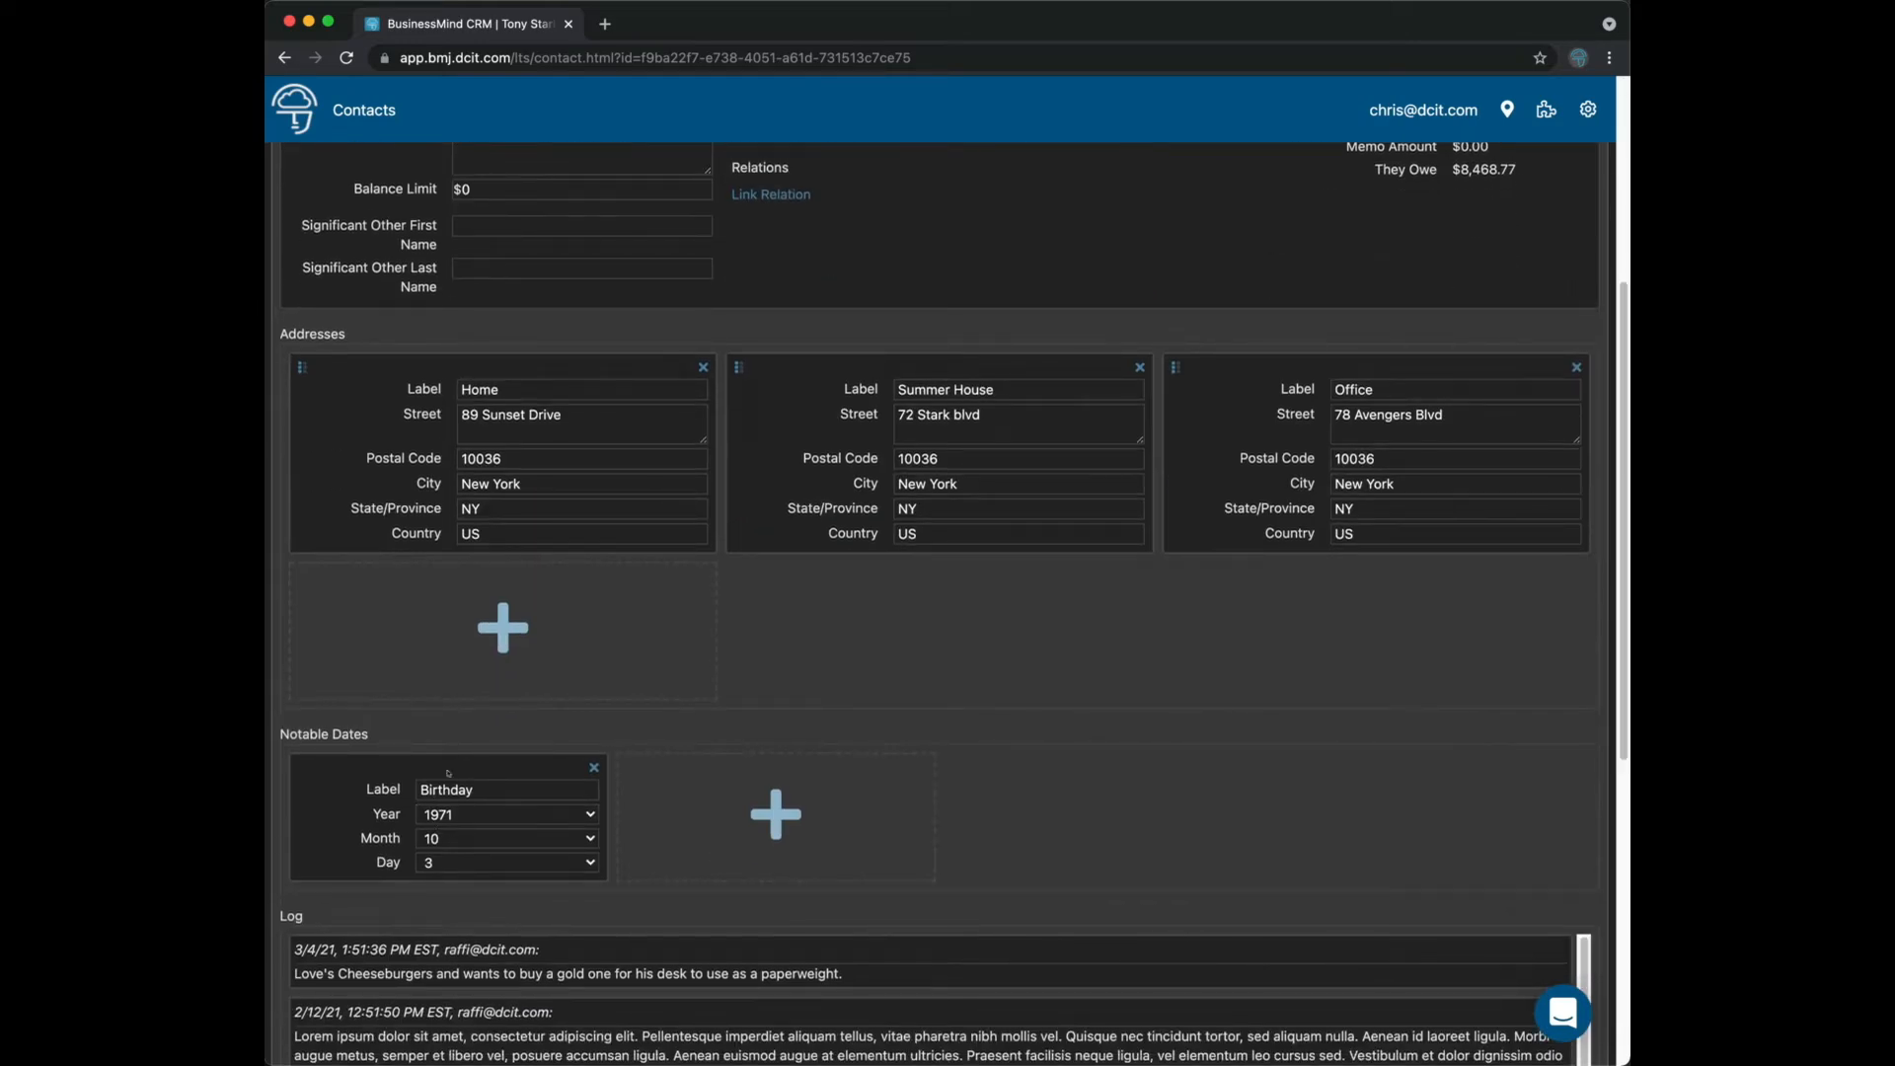
pyautogui.doubleClick(453, 789)
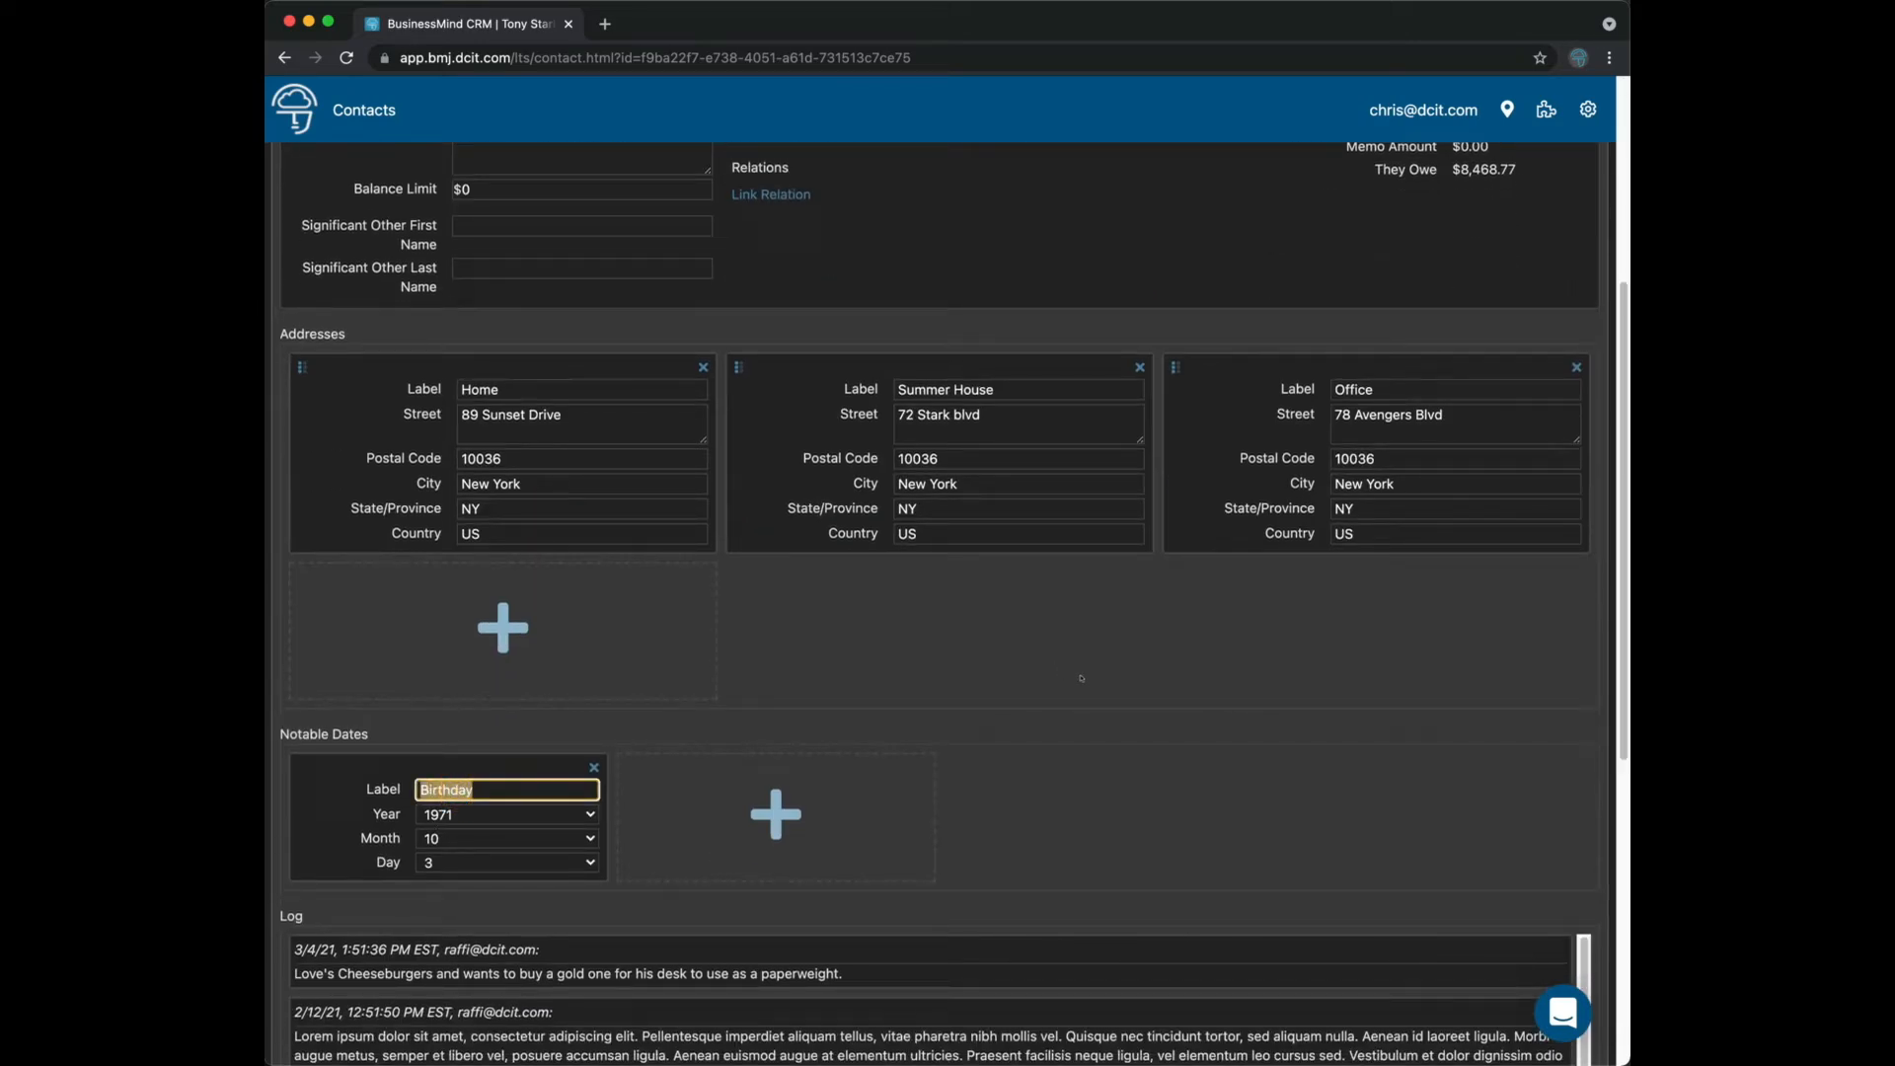
pyautogui.scroll(5, 1115, 698)
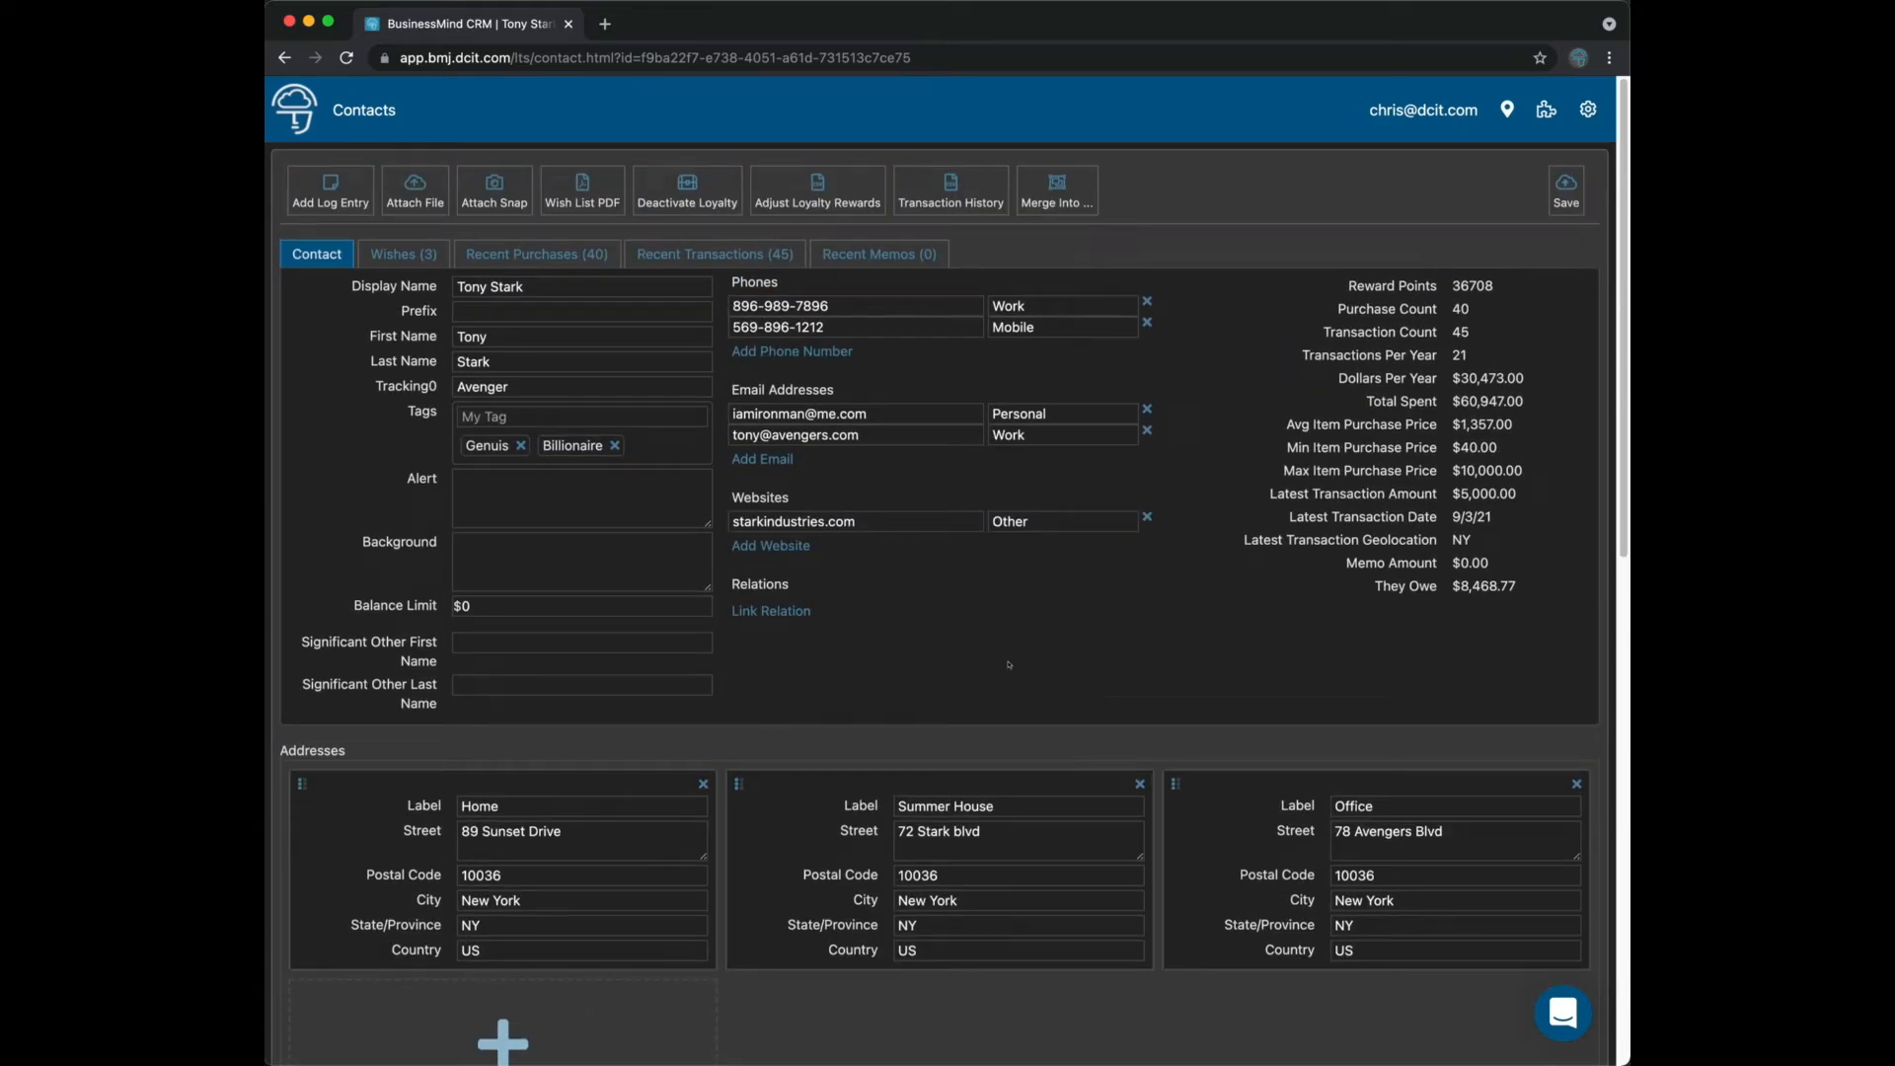
pyautogui.scroll(-5, 941, 736)
pyautogui.scroll(5, 1026, 747)
pyautogui.click(431, 257)
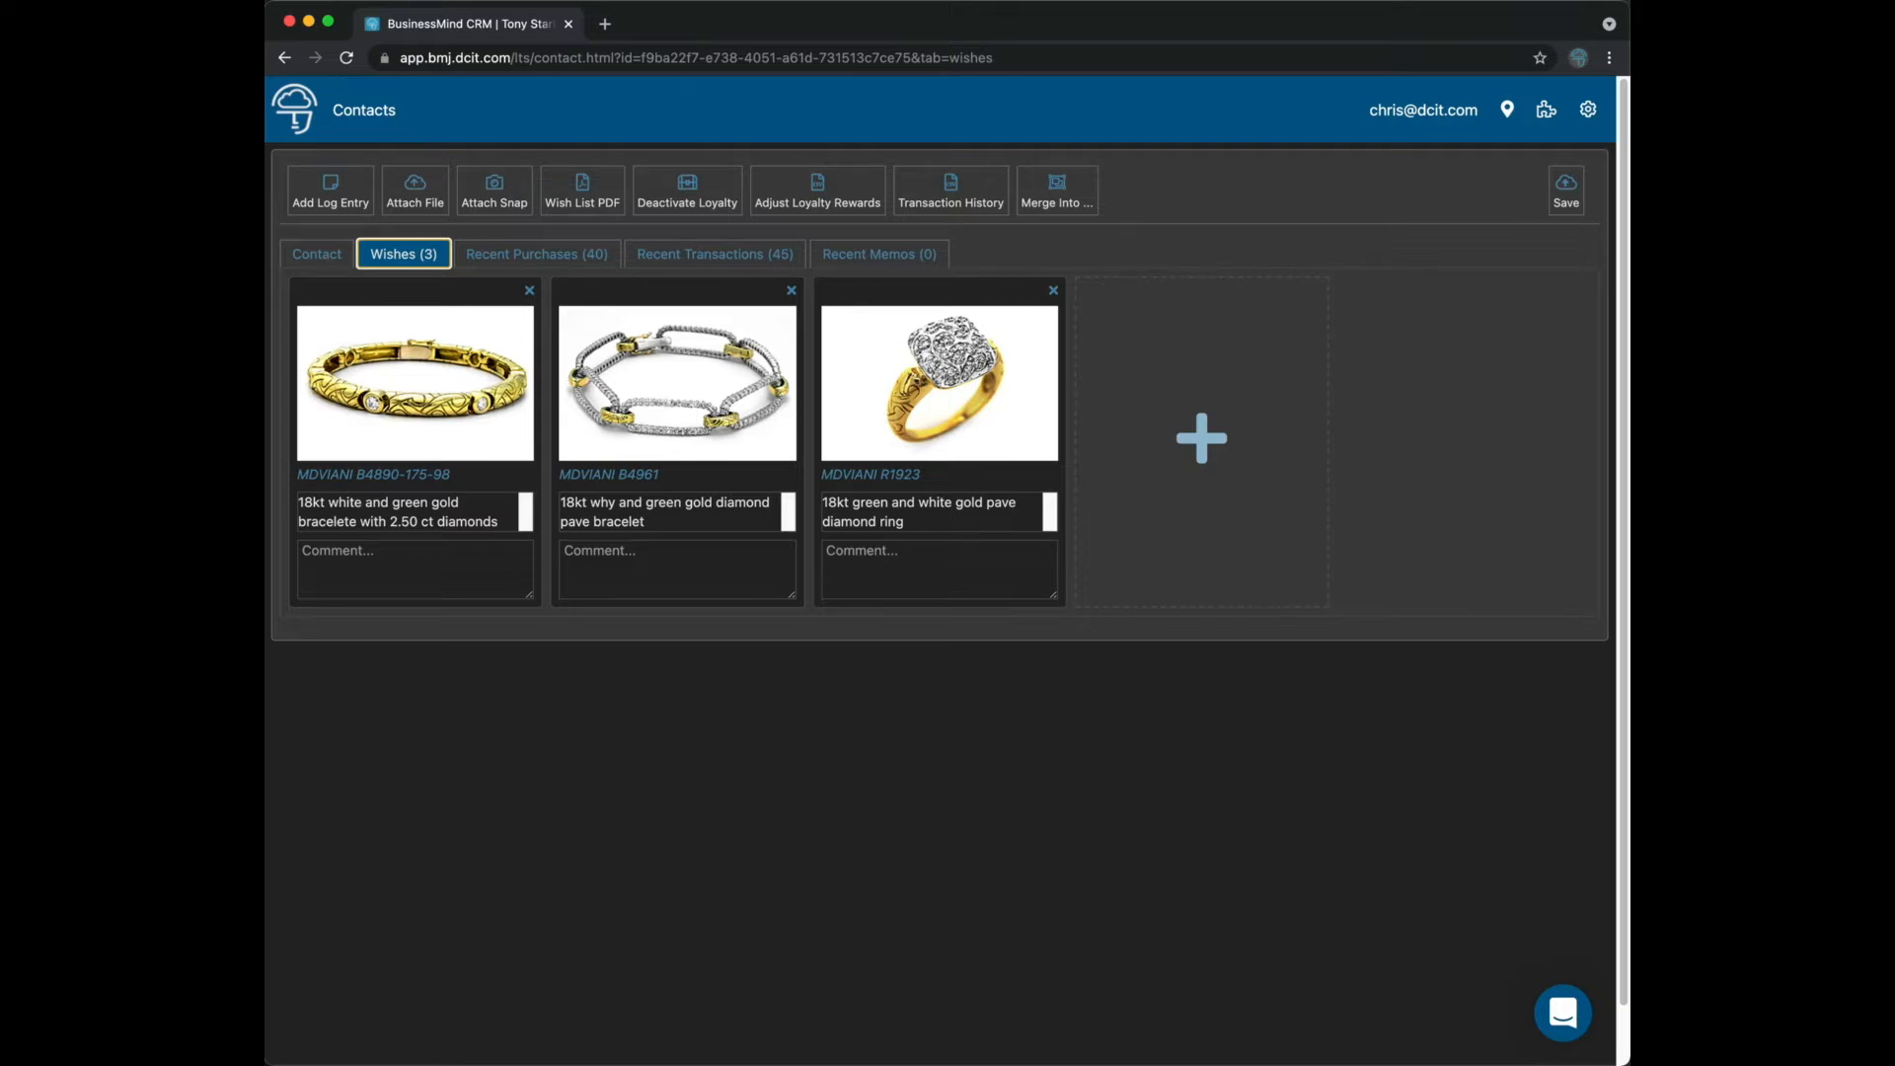
pyautogui.click(333, 255)
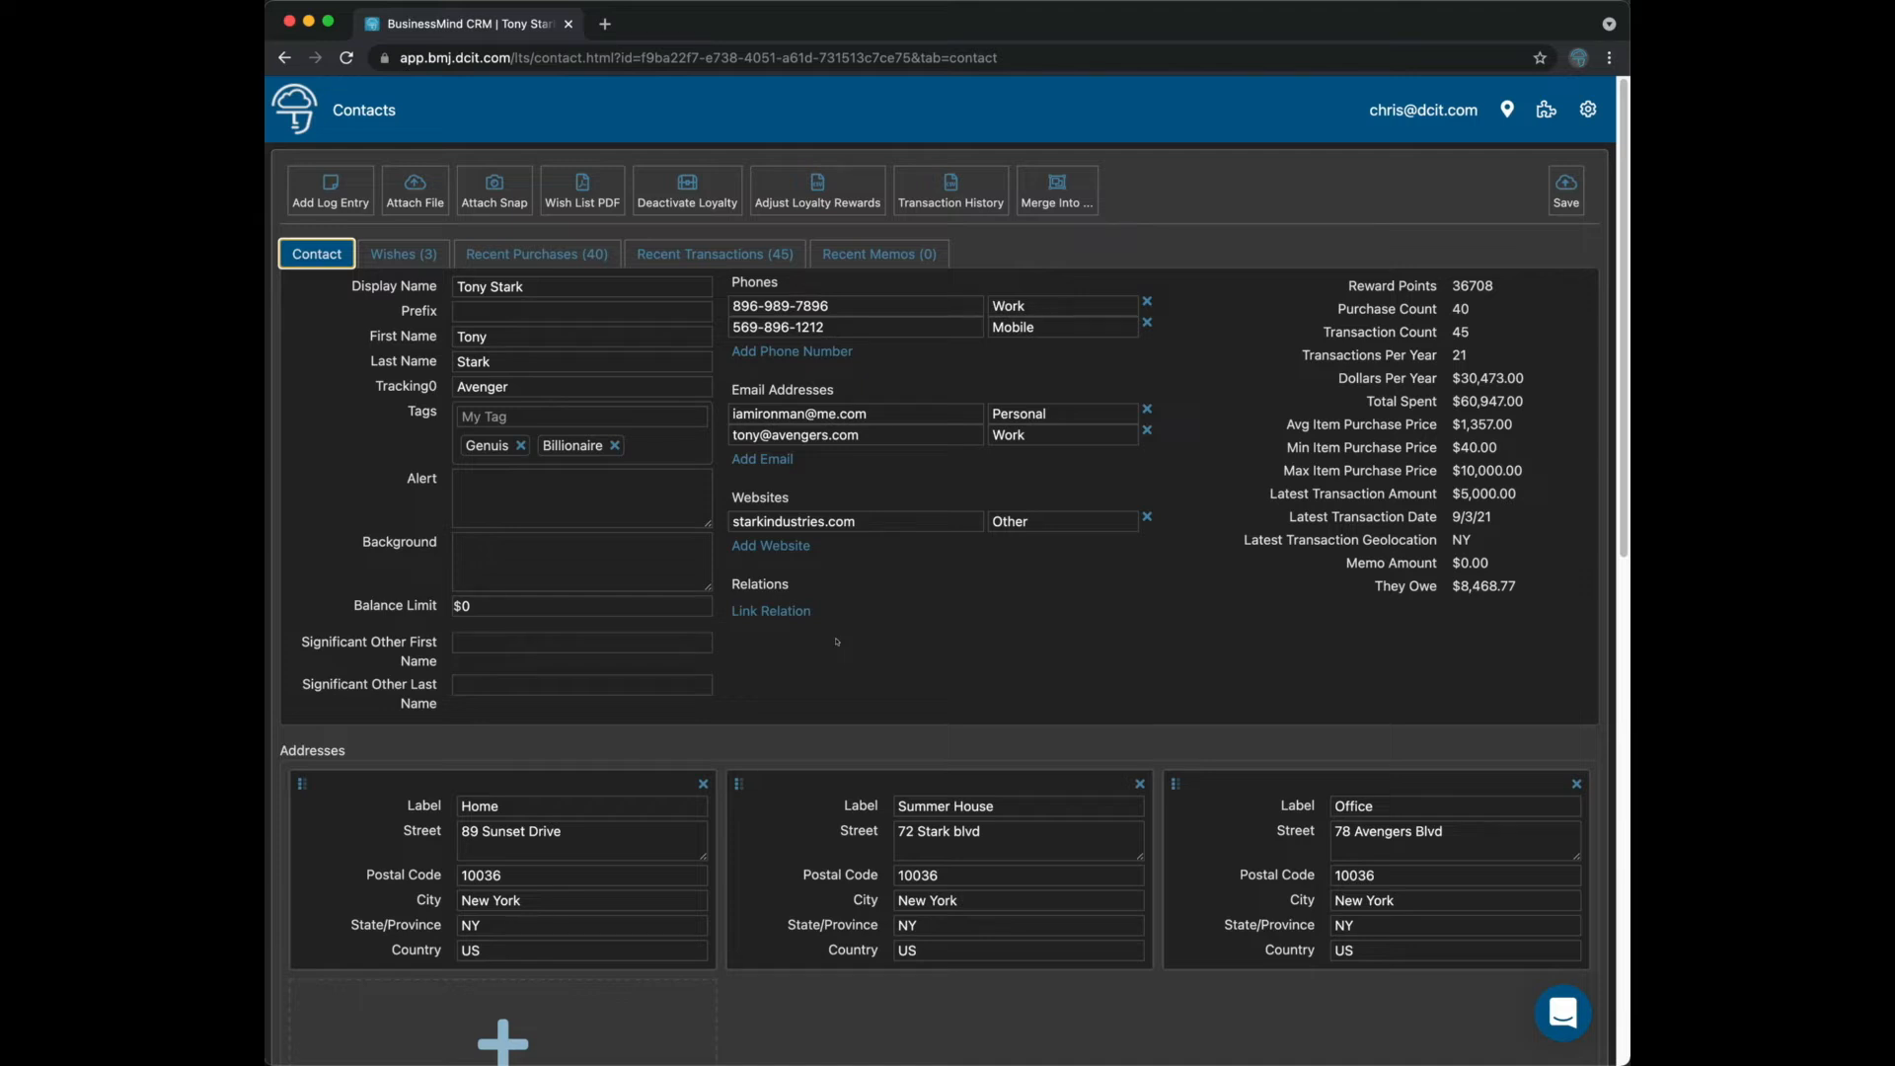
# Link the wife's existing contact to the husband's record with the relation Wife and save the record.
pyautogui.click(786, 632)
pyautogui.click(769, 611)
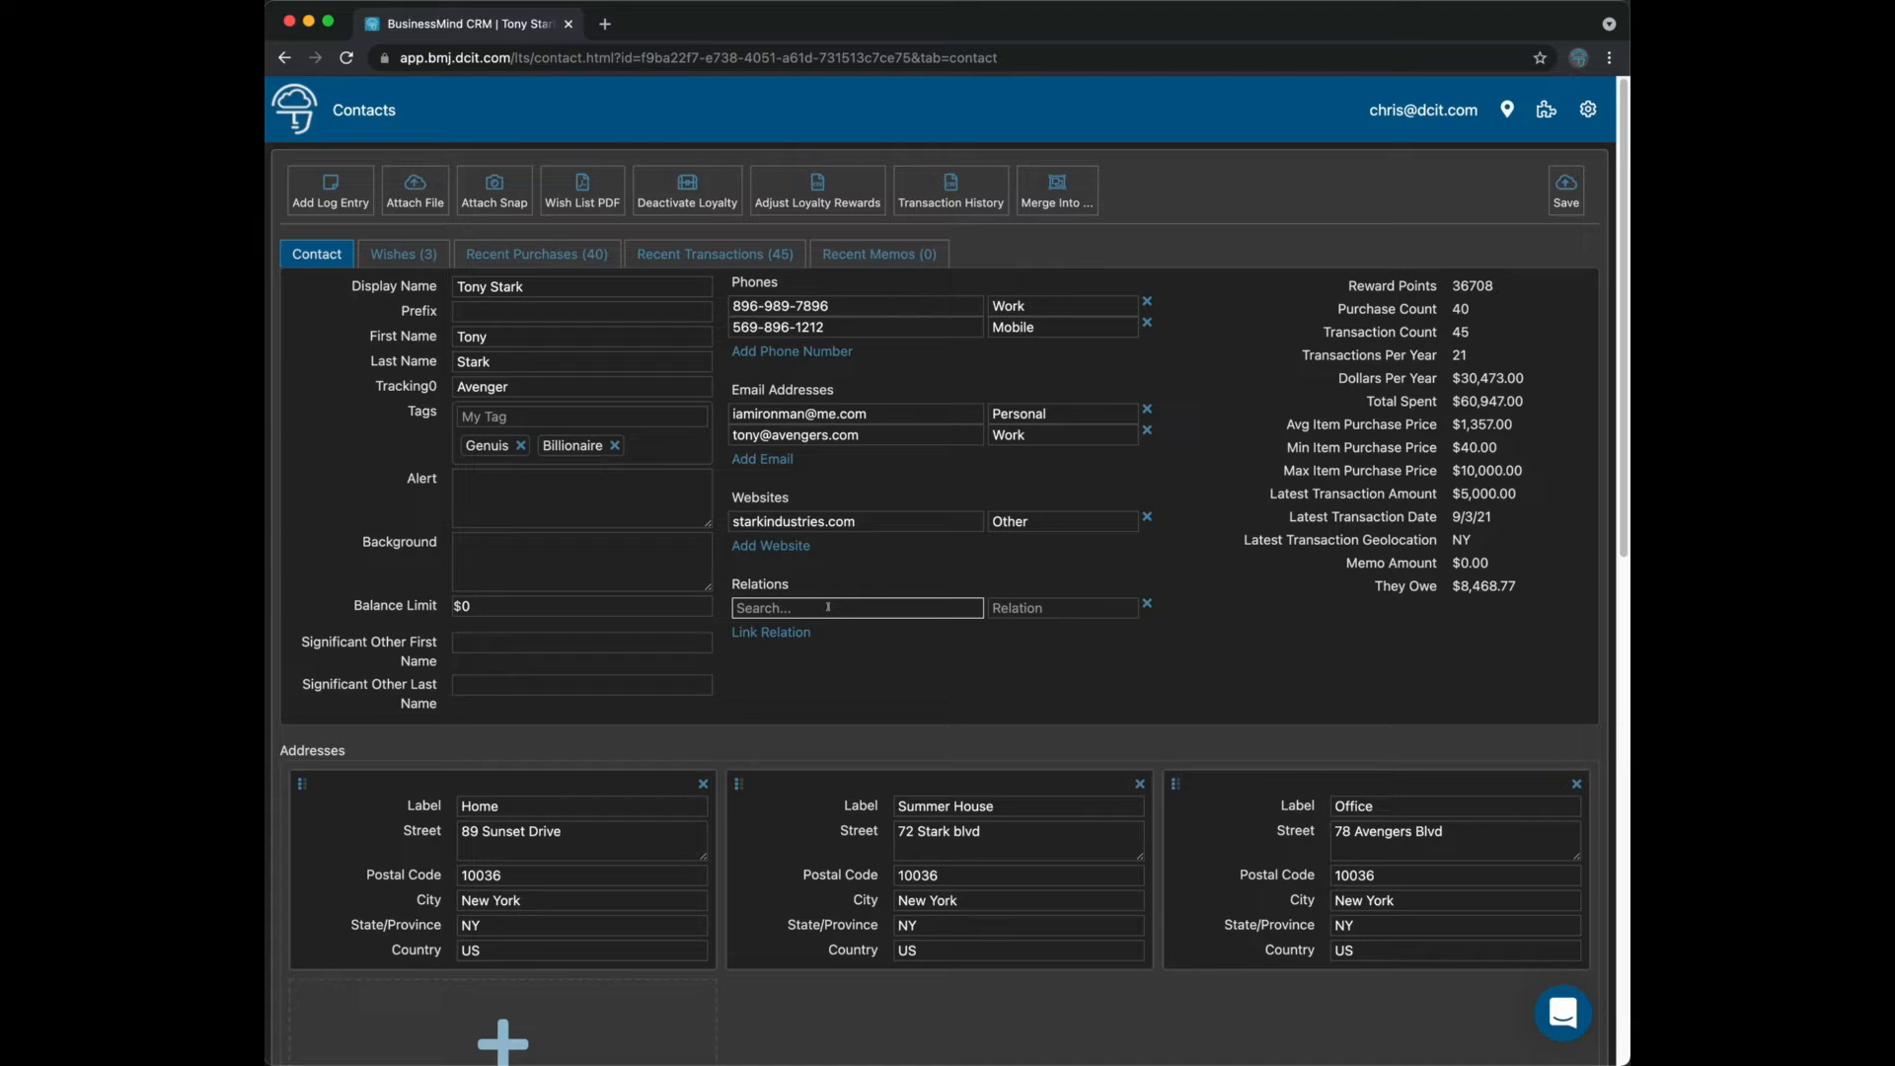
pyautogui.click(829, 608)
pyautogui.write('pepper')
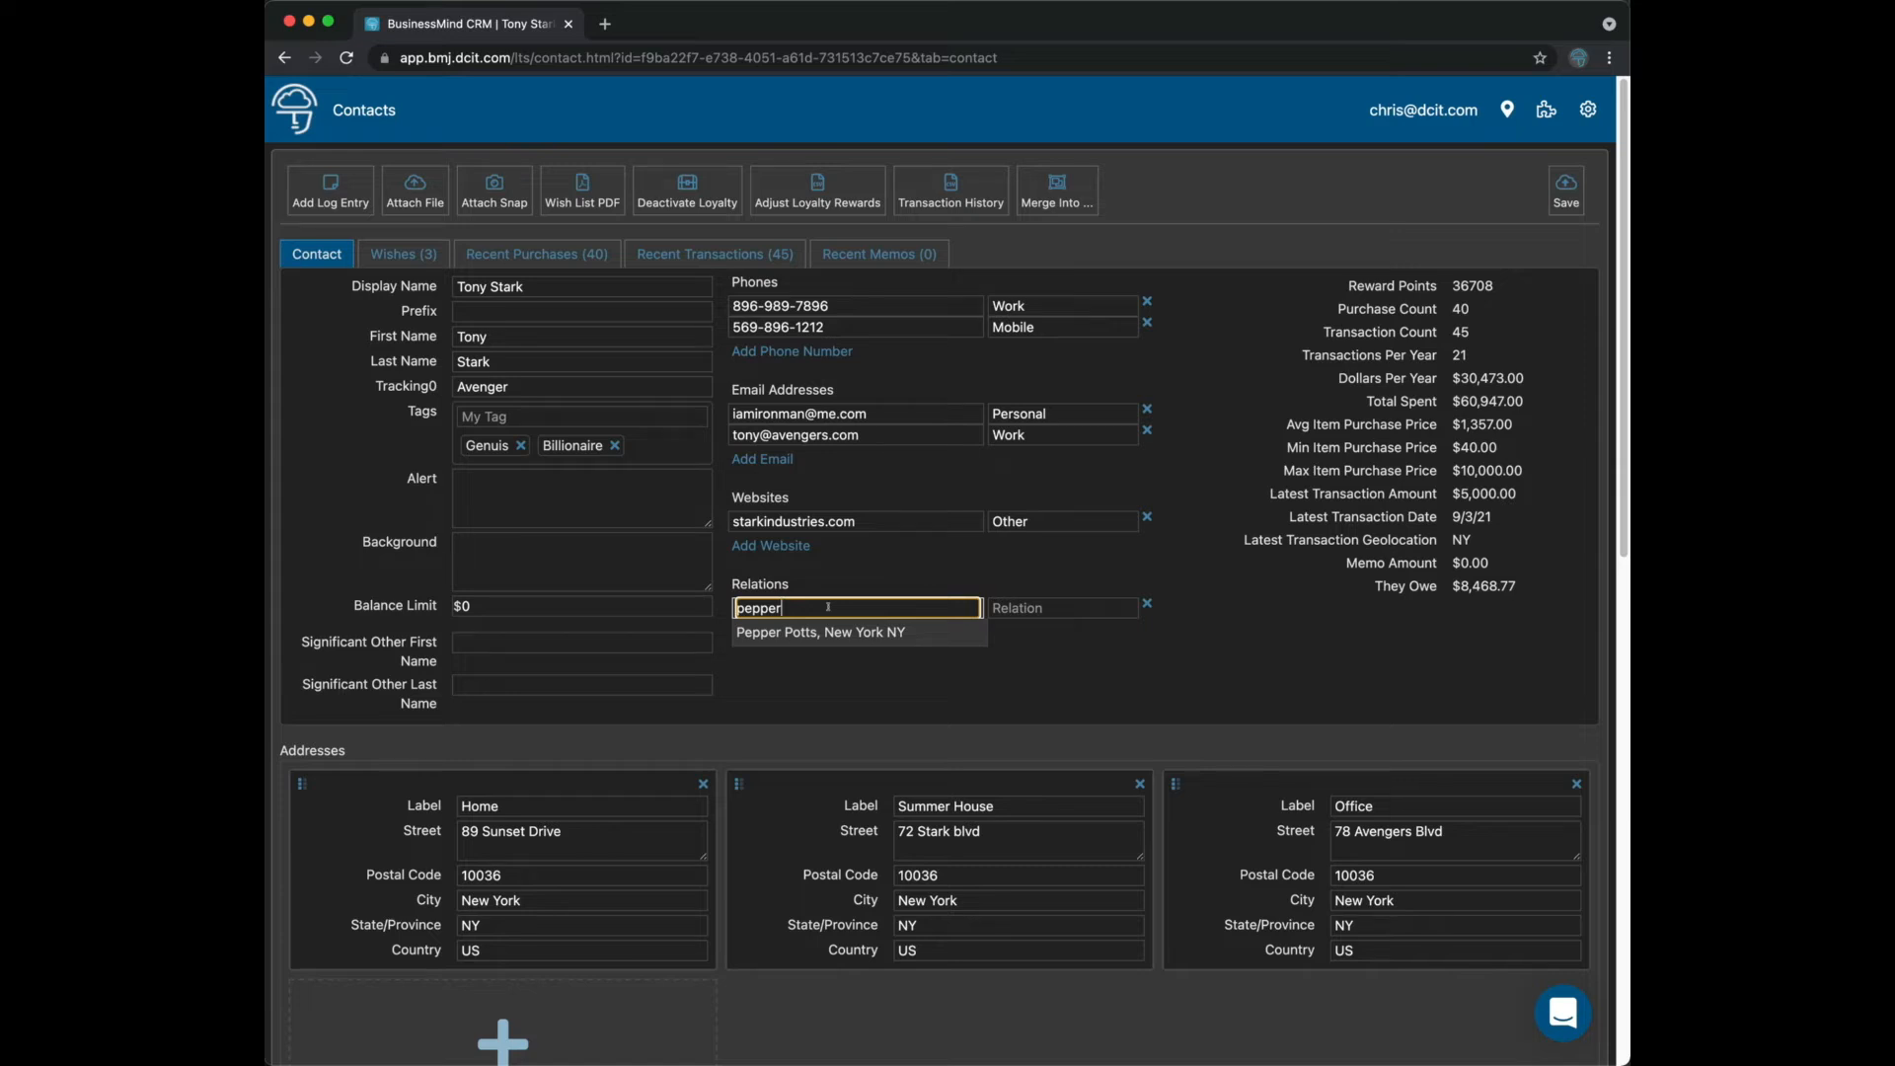
pyautogui.click(811, 637)
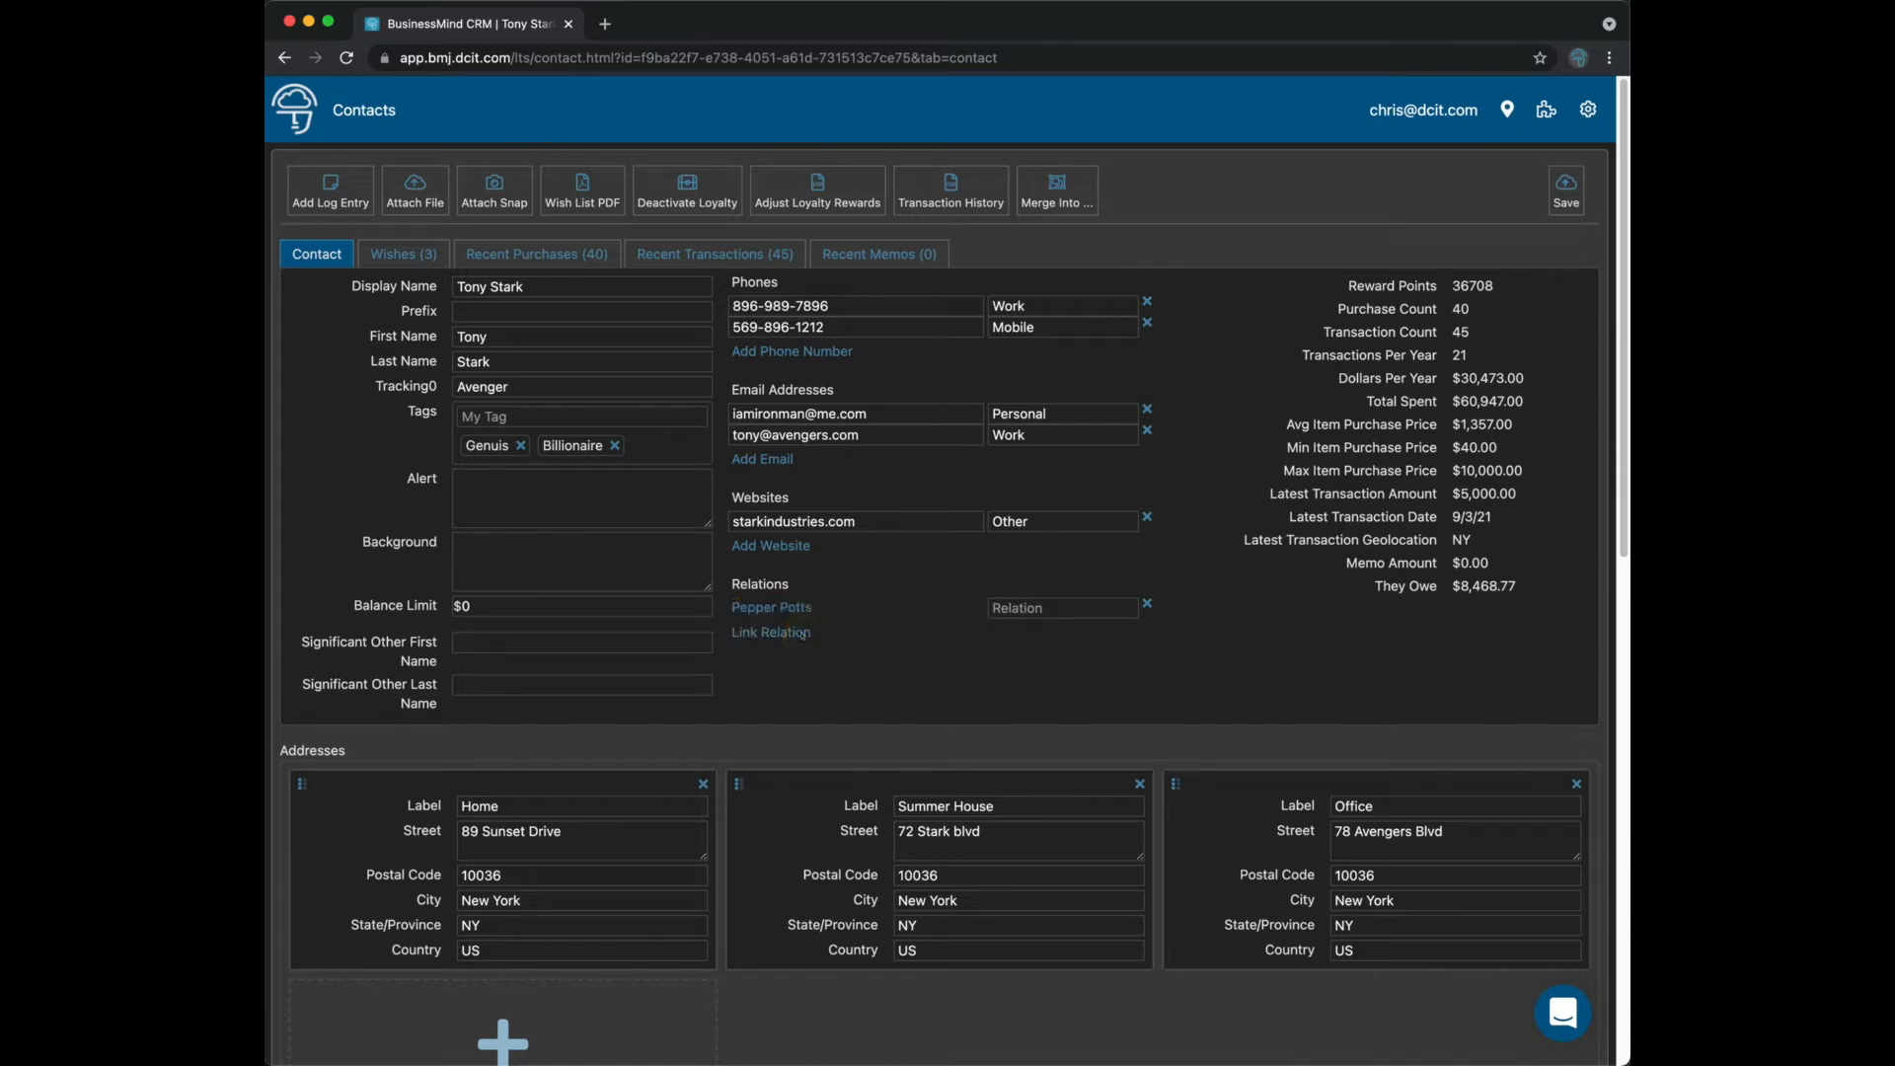
pyautogui.click(1027, 608)
pyautogui.write('Wife')
pyautogui.click(946, 680)
pyautogui.click(1557, 194)
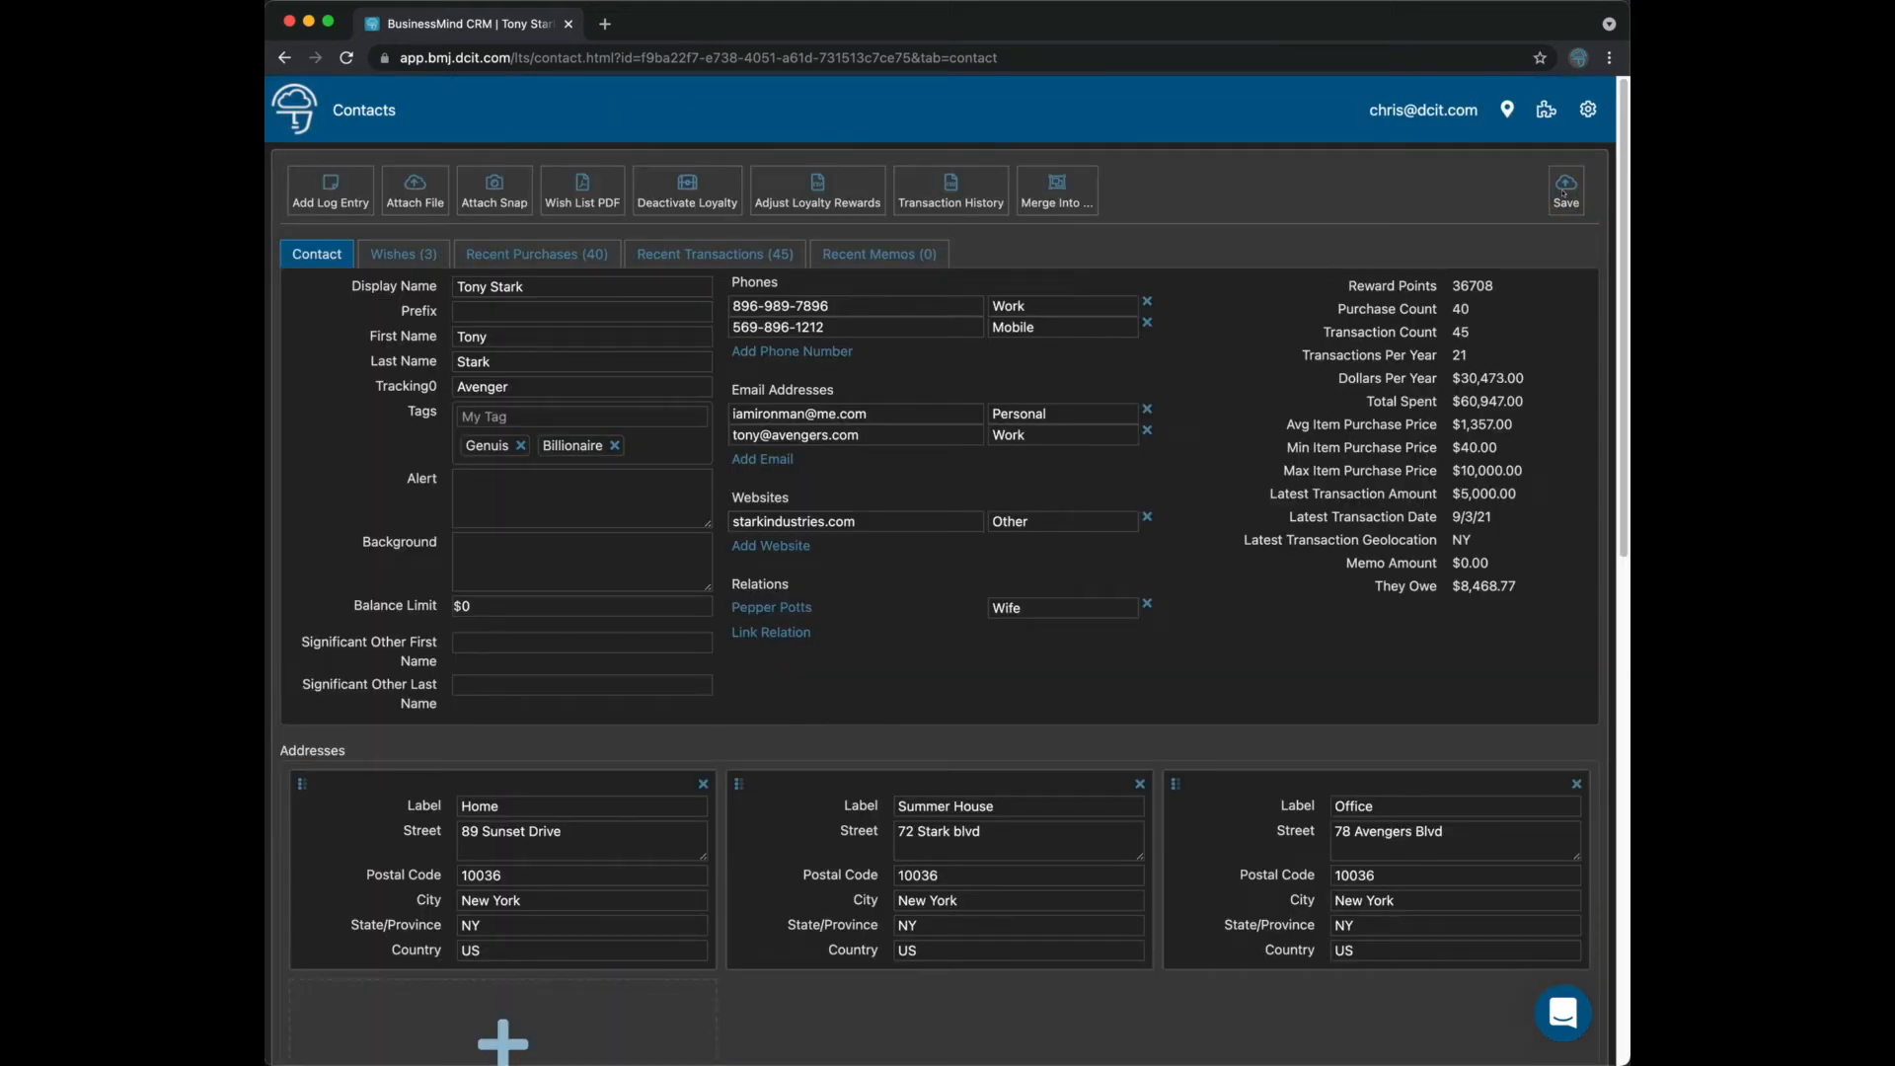
# Open the wife's record from the linked relation and review her notable dates and wishes.
pyautogui.click(793, 608)
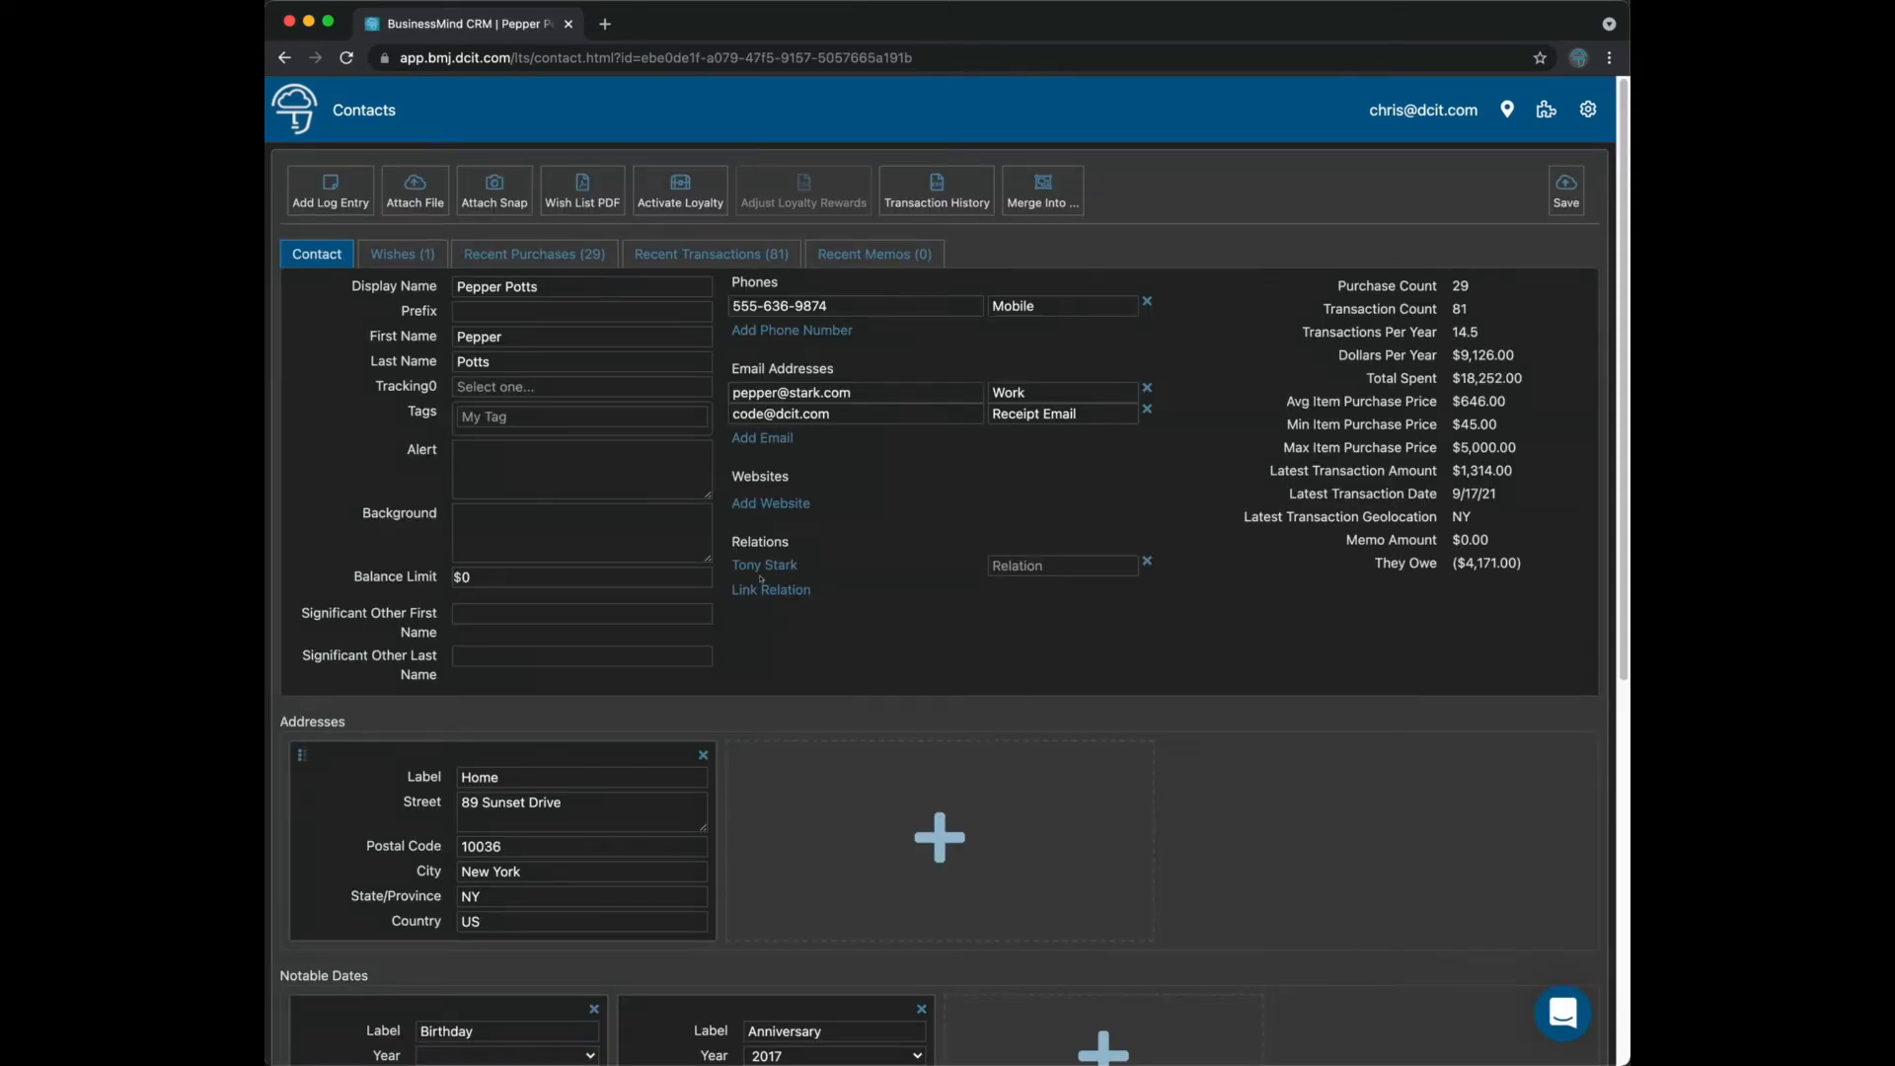
pyautogui.scroll(-1, 533, 1060)
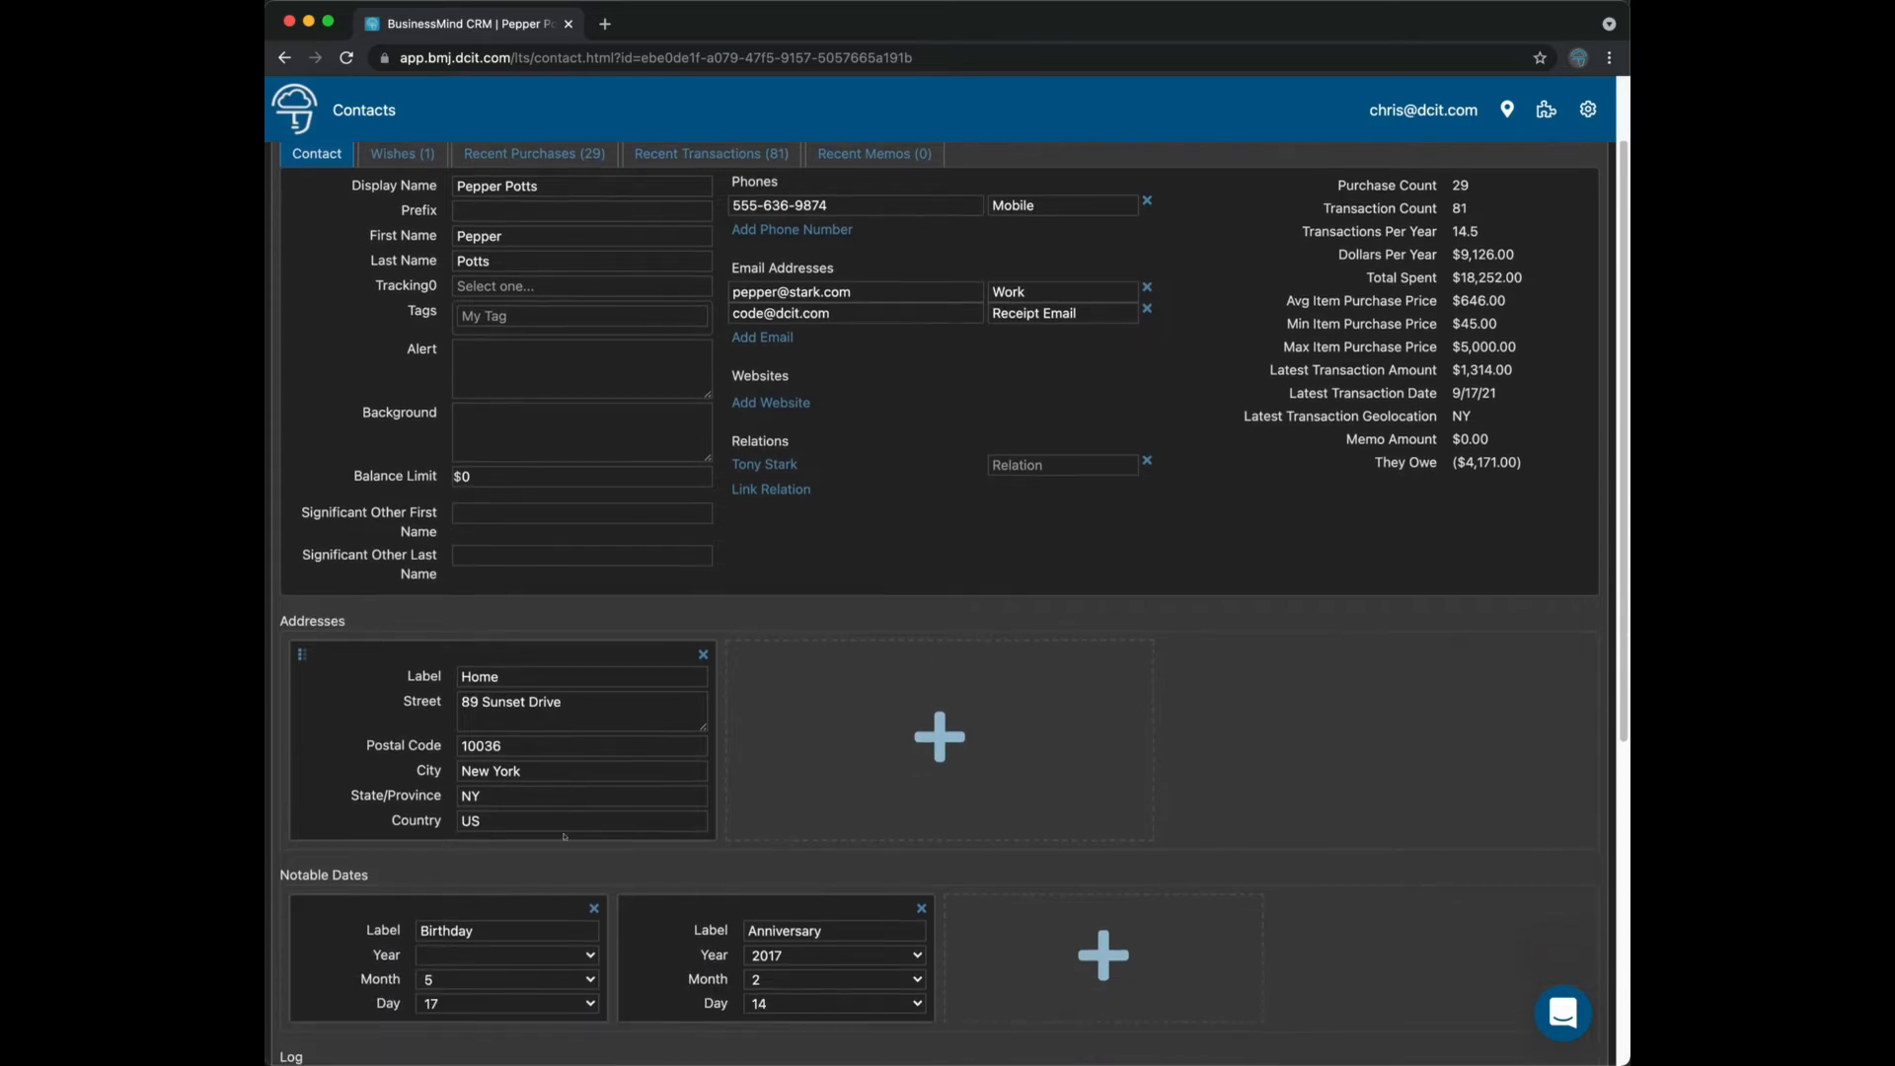
pyautogui.click(503, 925)
pyautogui.scroll(1, 1050, 697)
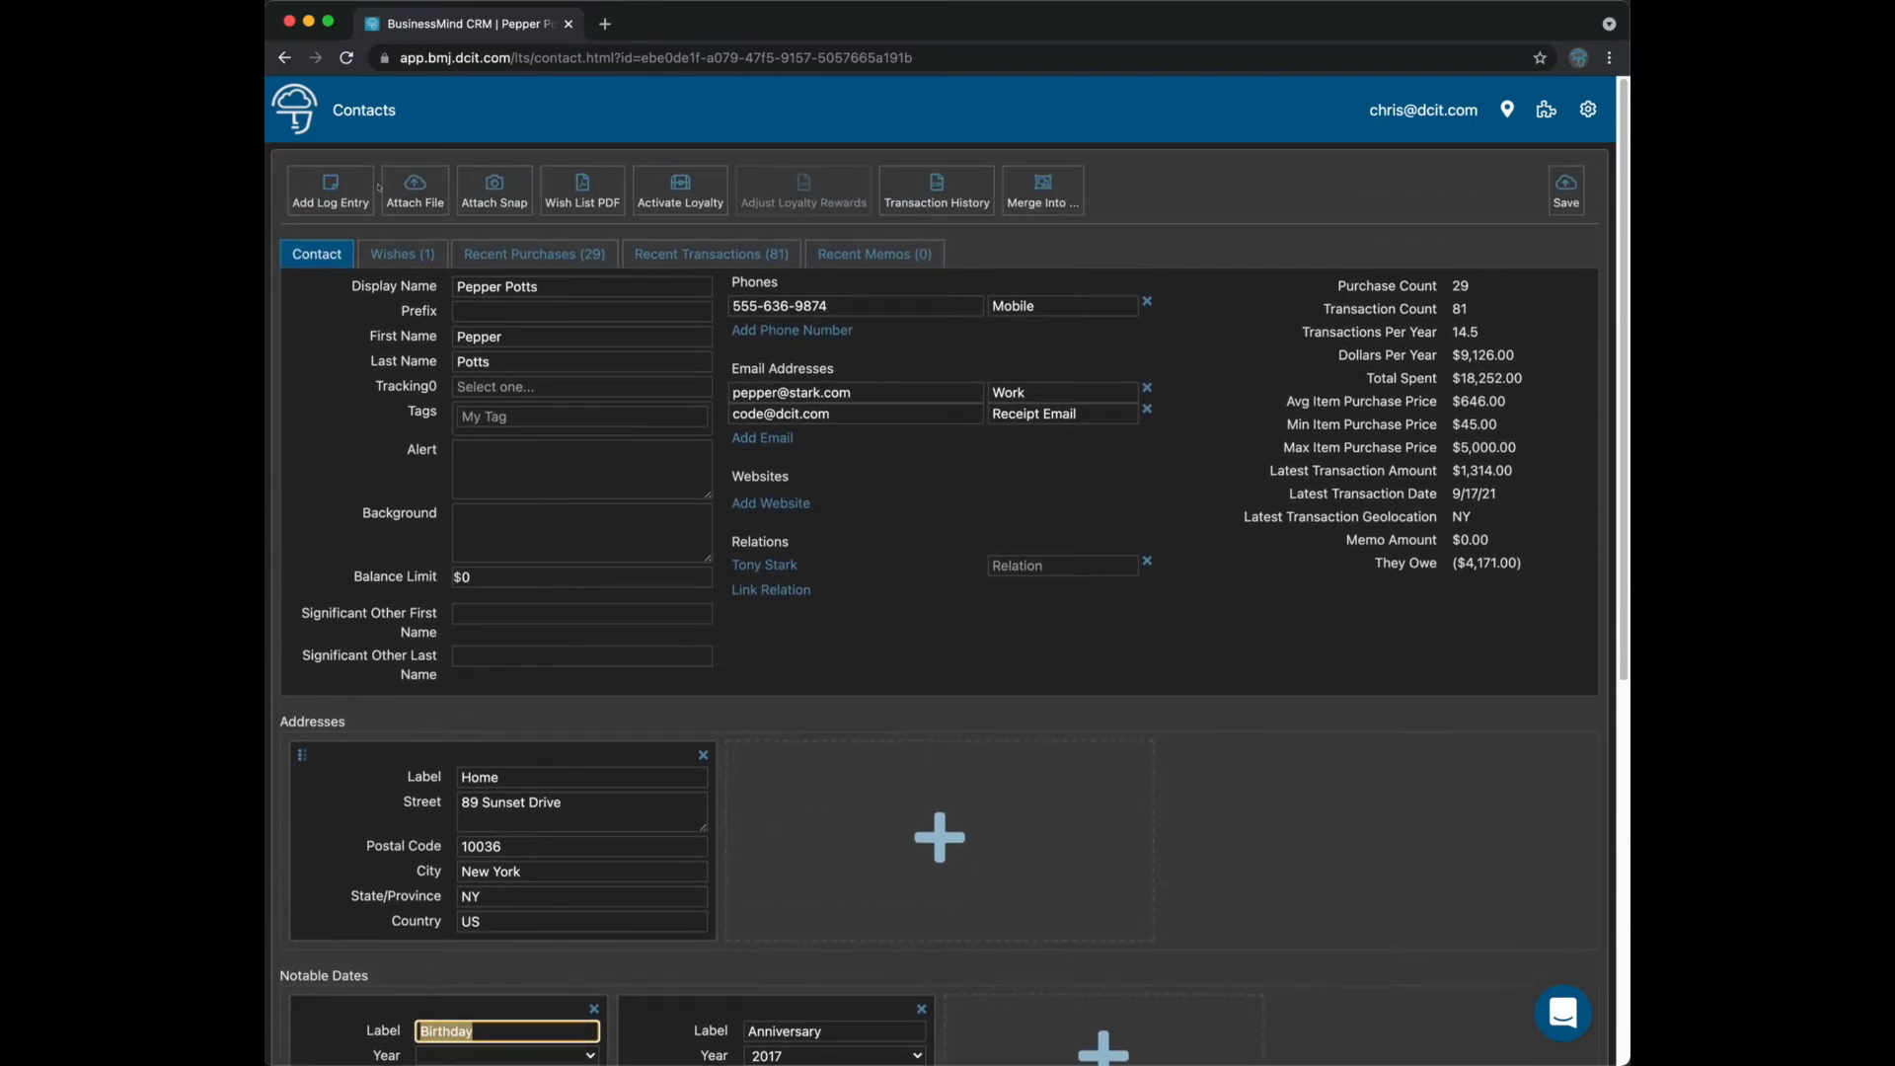
pyautogui.click(432, 259)
pyautogui.click(316, 254)
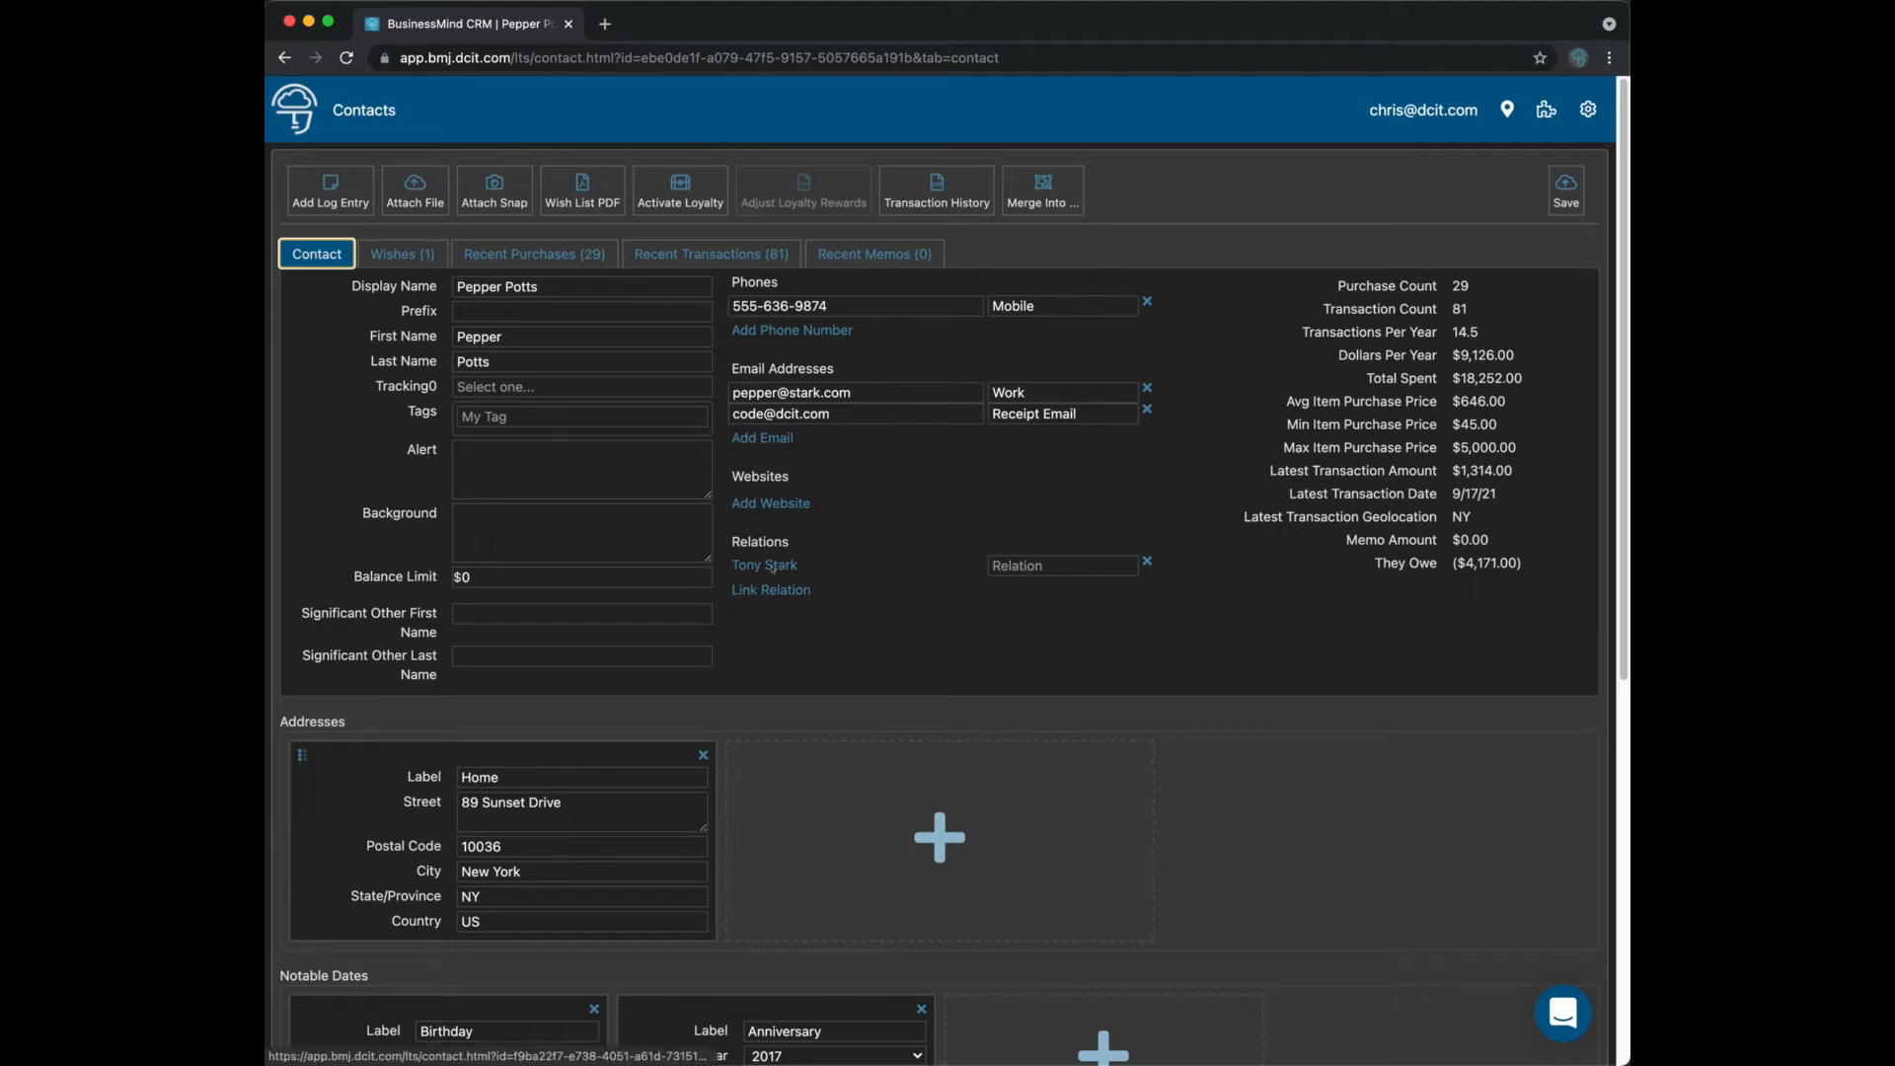
# Set the relation label of the linked spouse on the wife's record to Husband and save the record.
pyautogui.click(1027, 566)
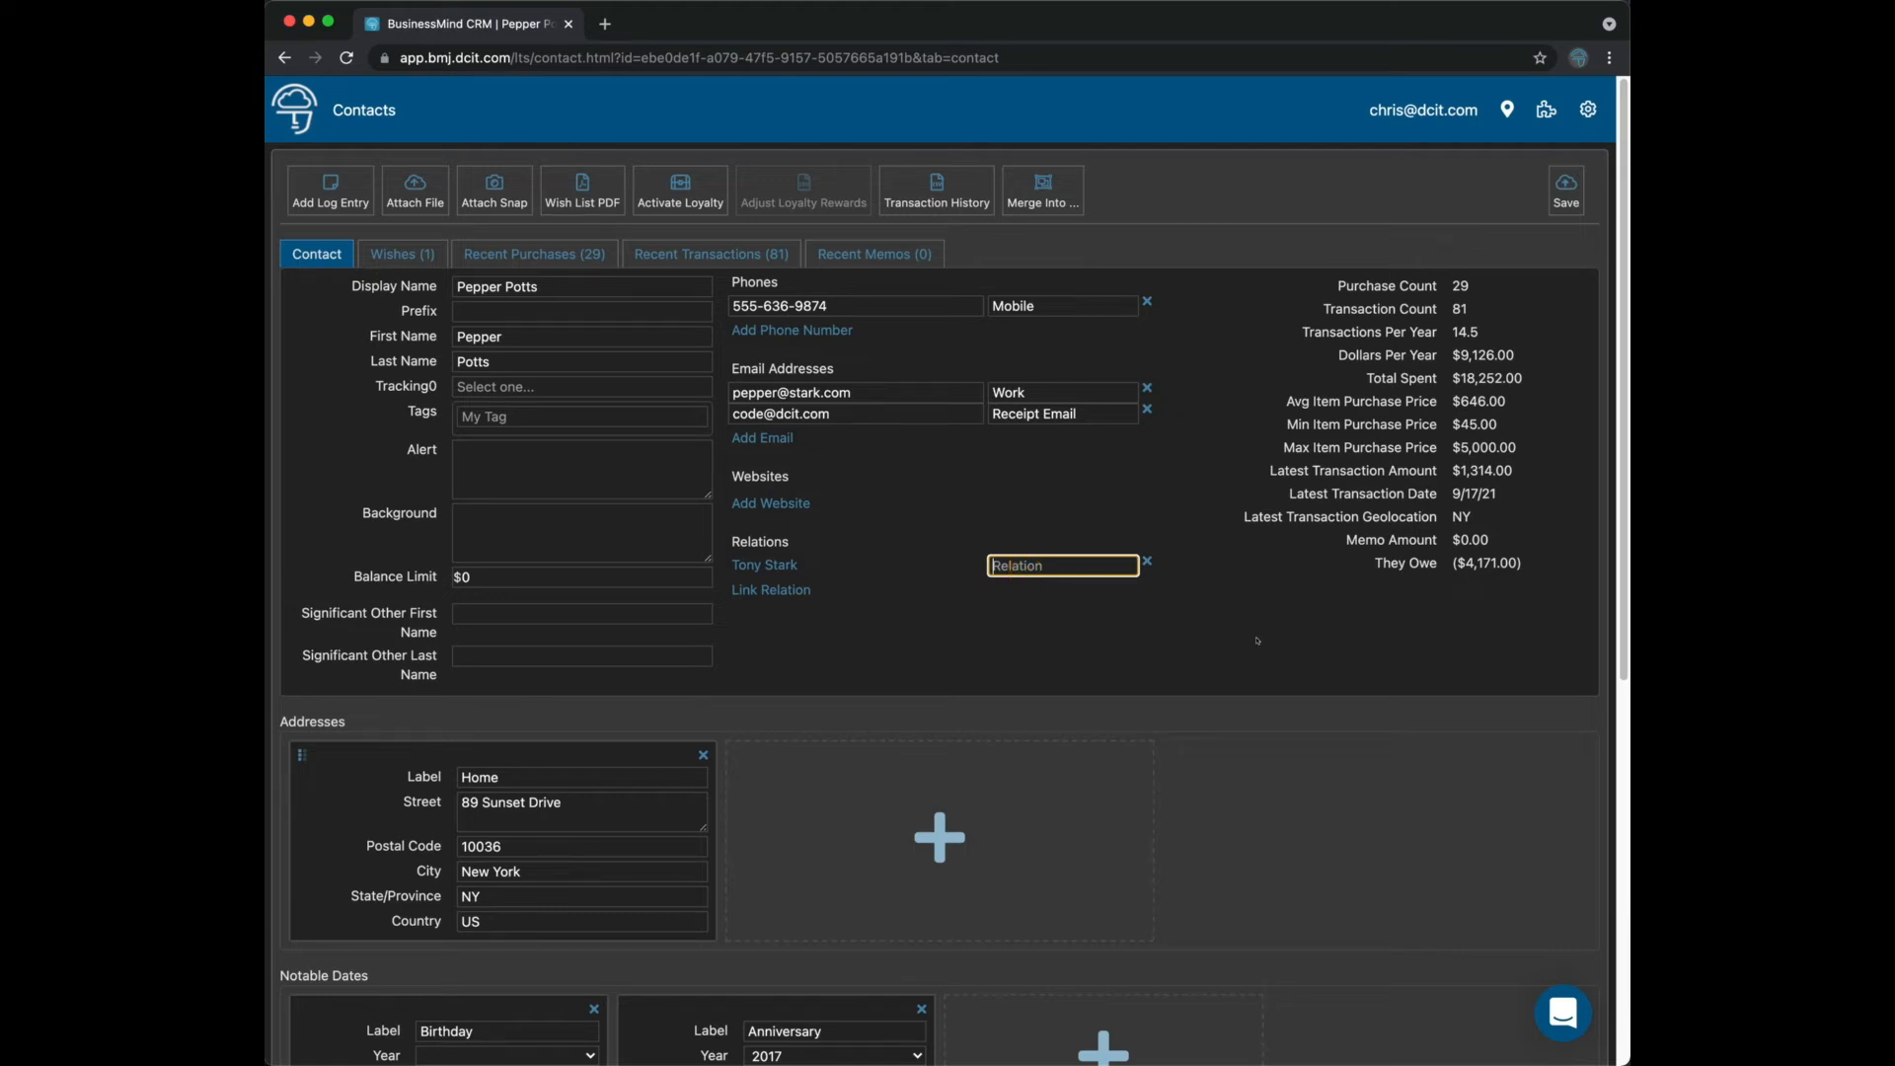
pyautogui.write('Husband')
pyautogui.click(1559, 200)
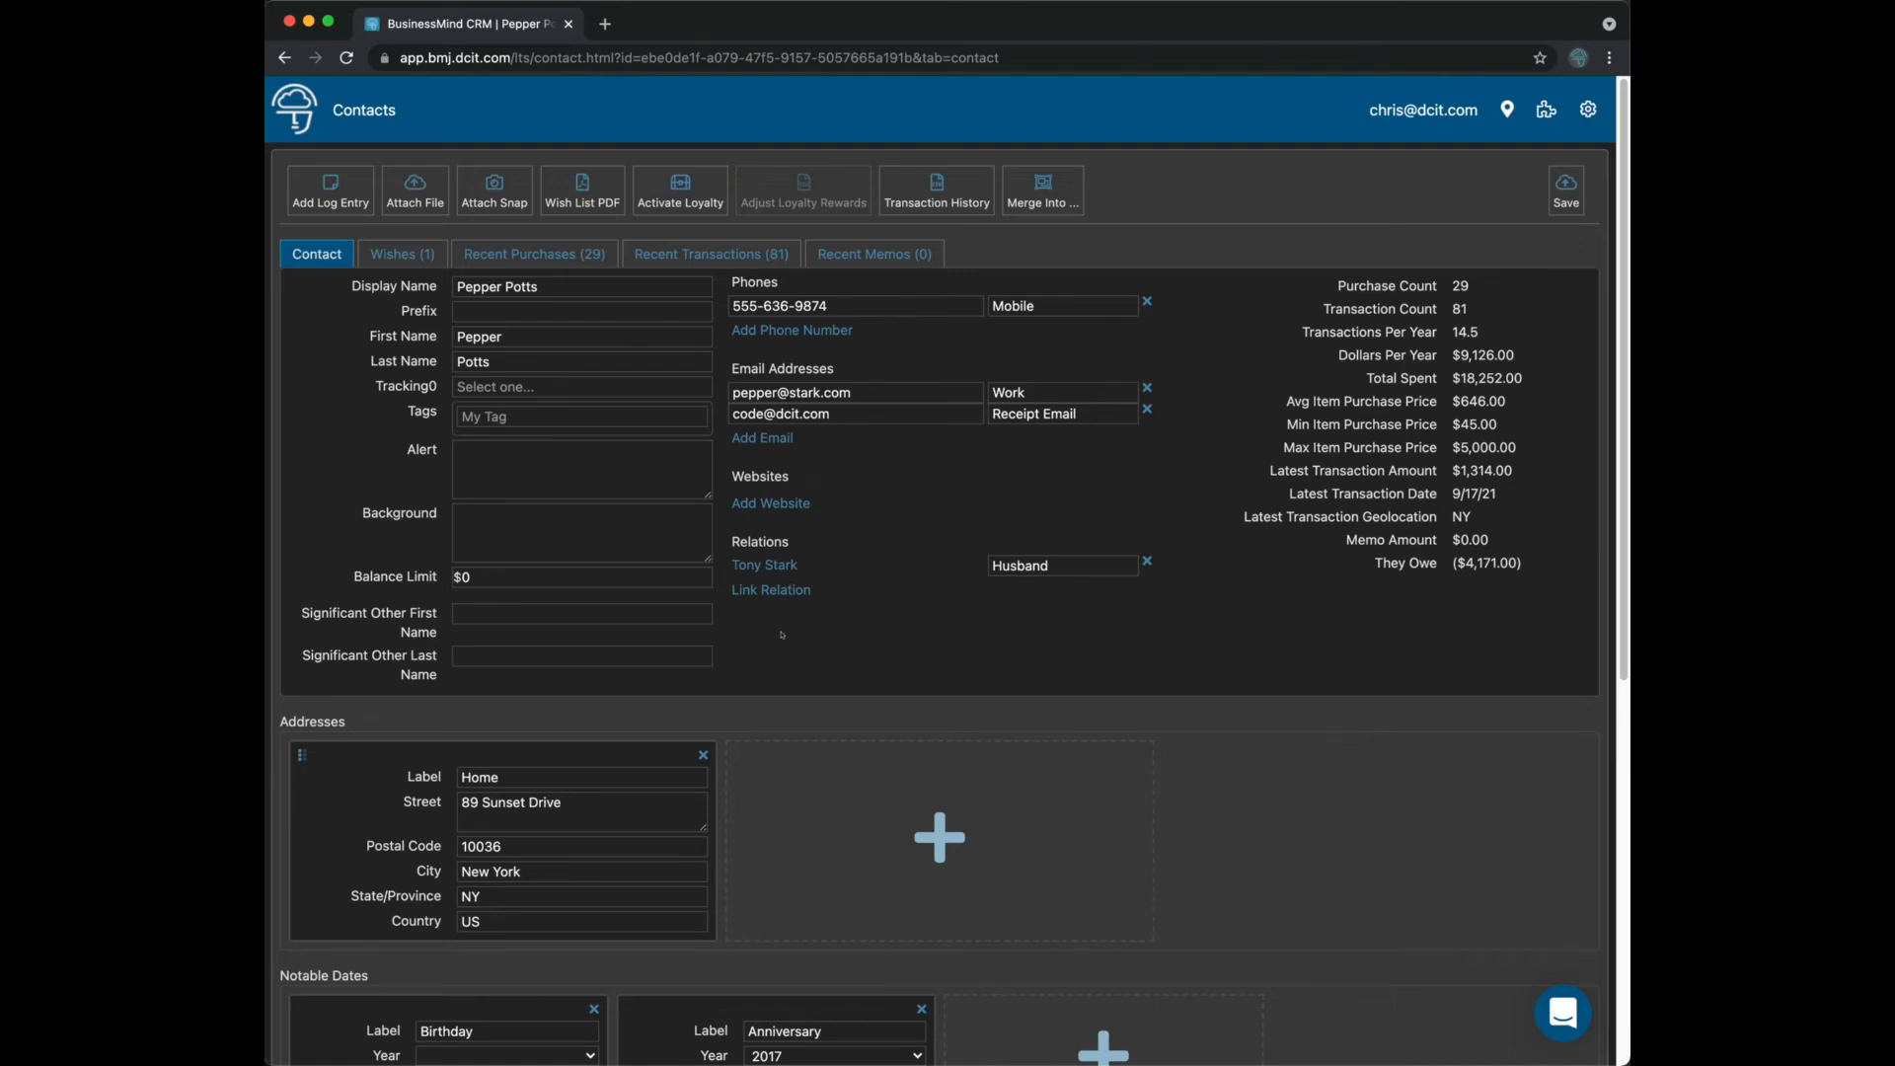
# Return to the husband's record, link Stark Industries with the relation Founder and save the record.
pyautogui.click(760, 565)
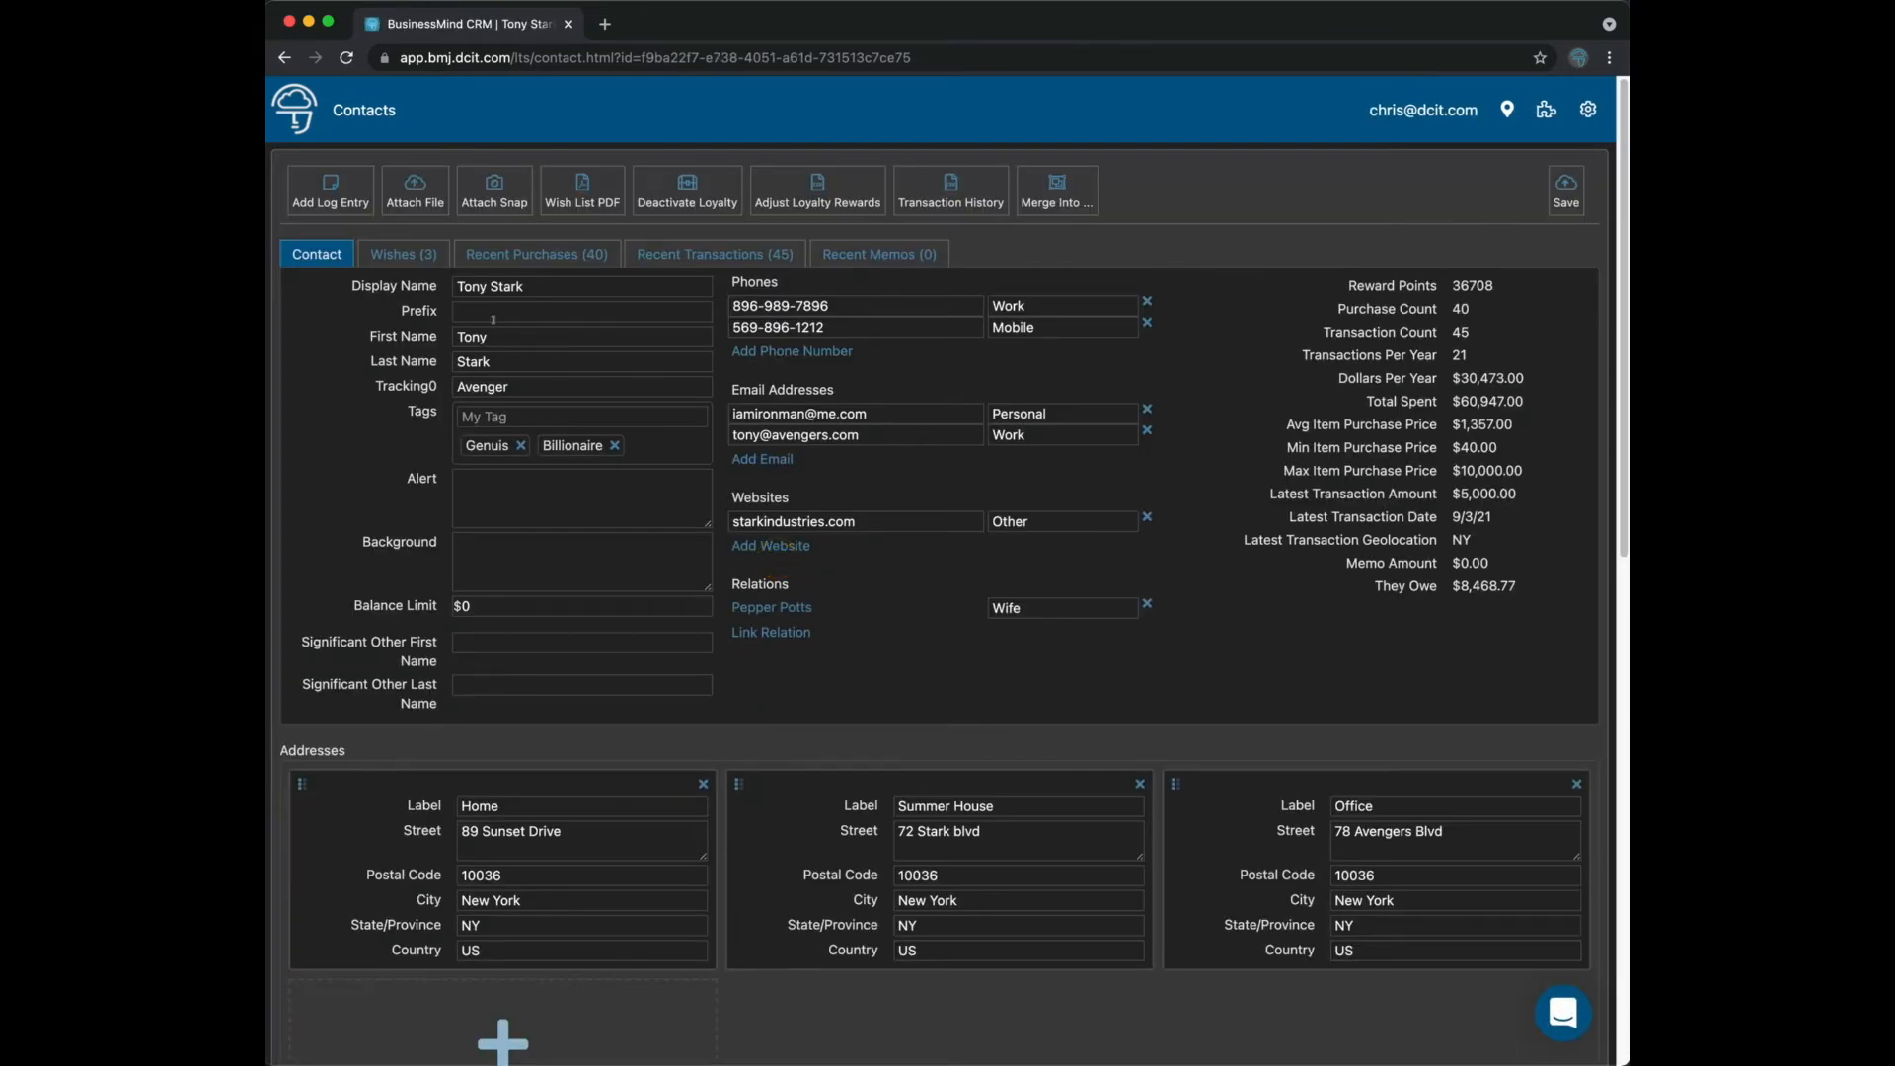
pyautogui.click(779, 633)
pyautogui.write('stark i')
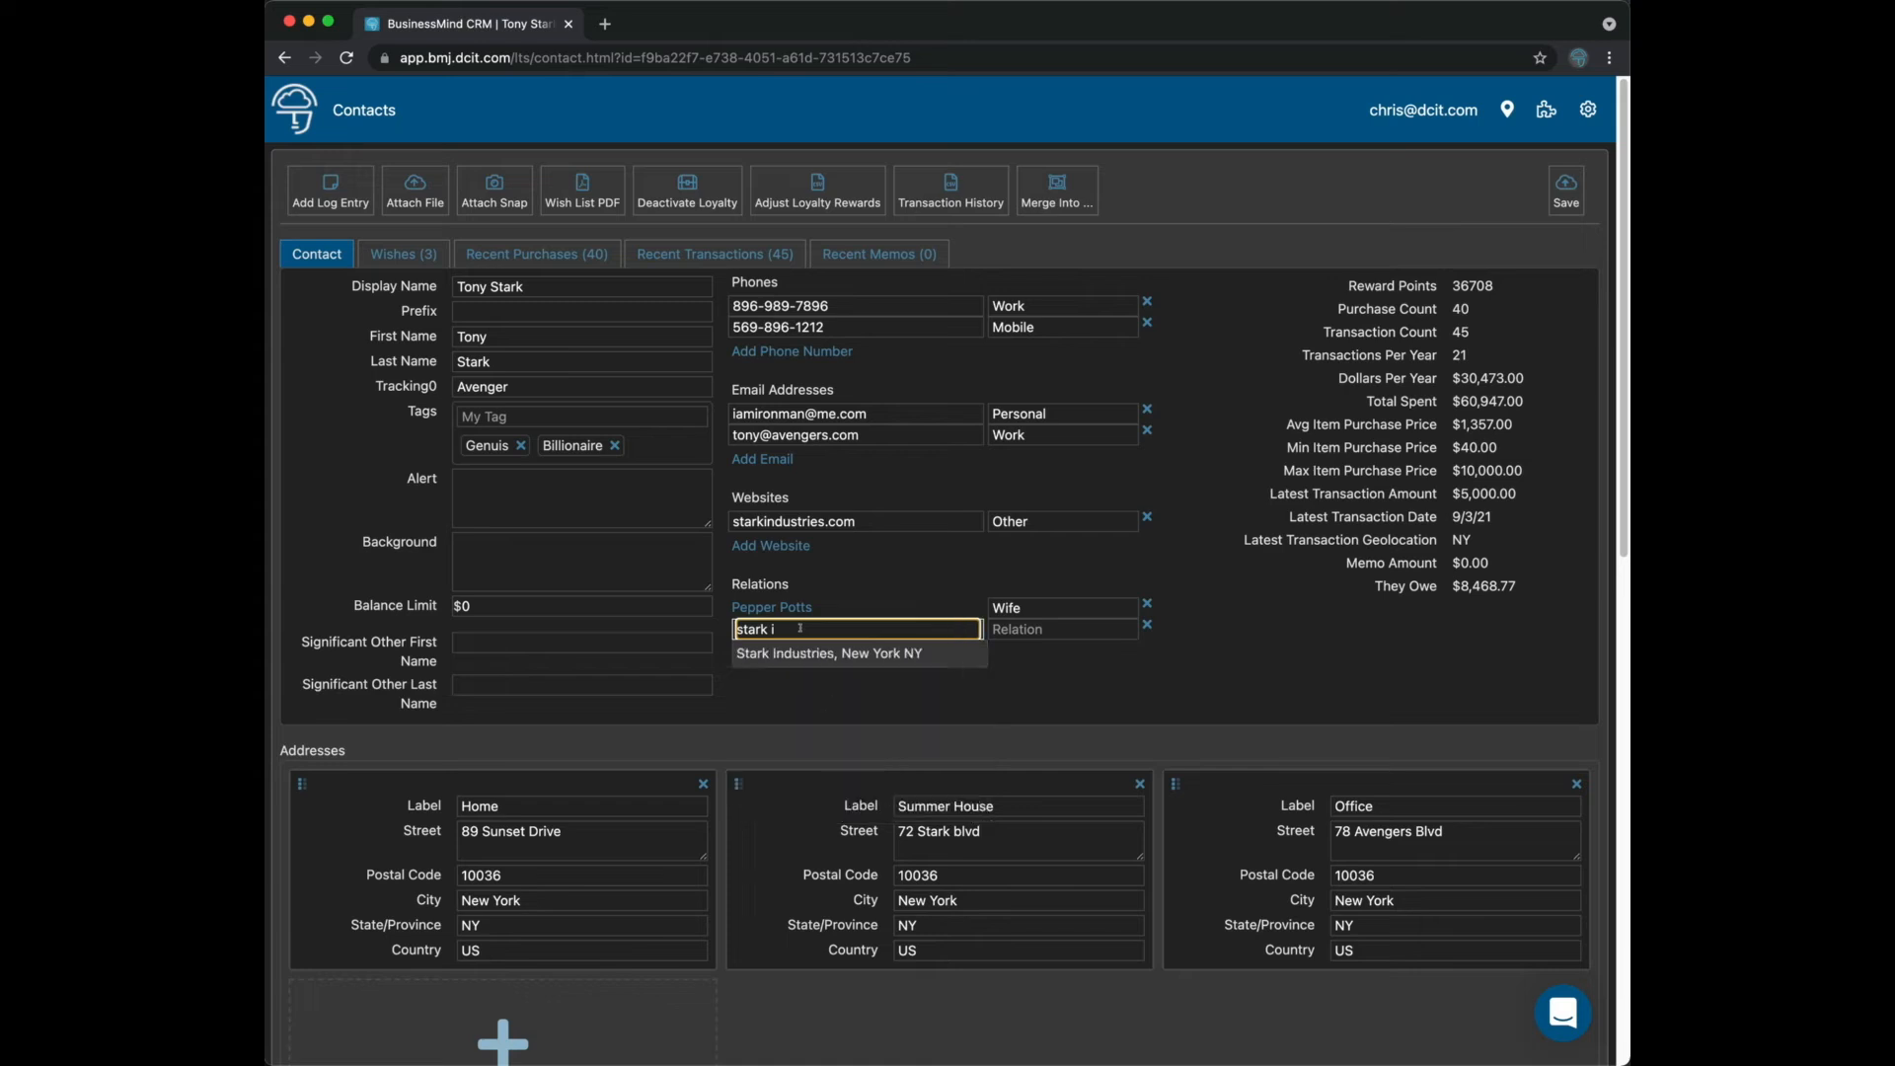
pyautogui.click(938, 655)
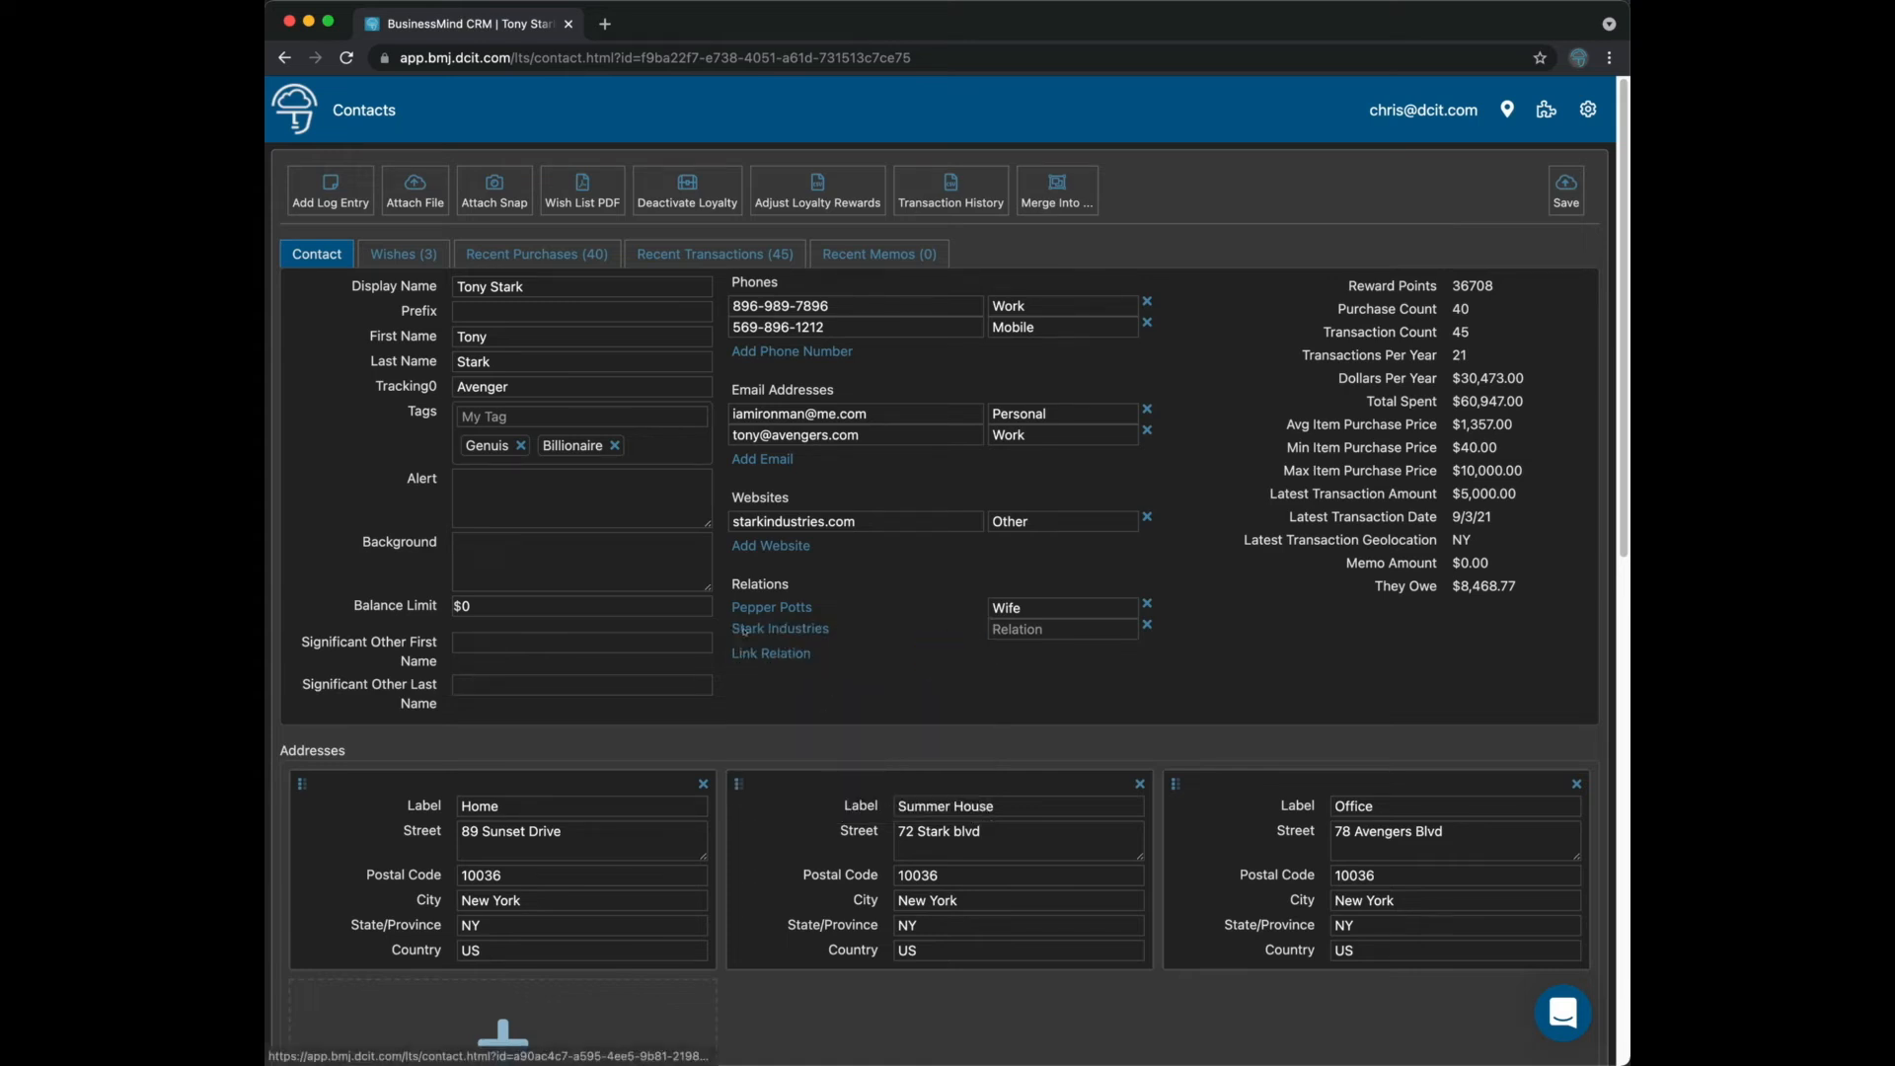
pyautogui.click(1027, 630)
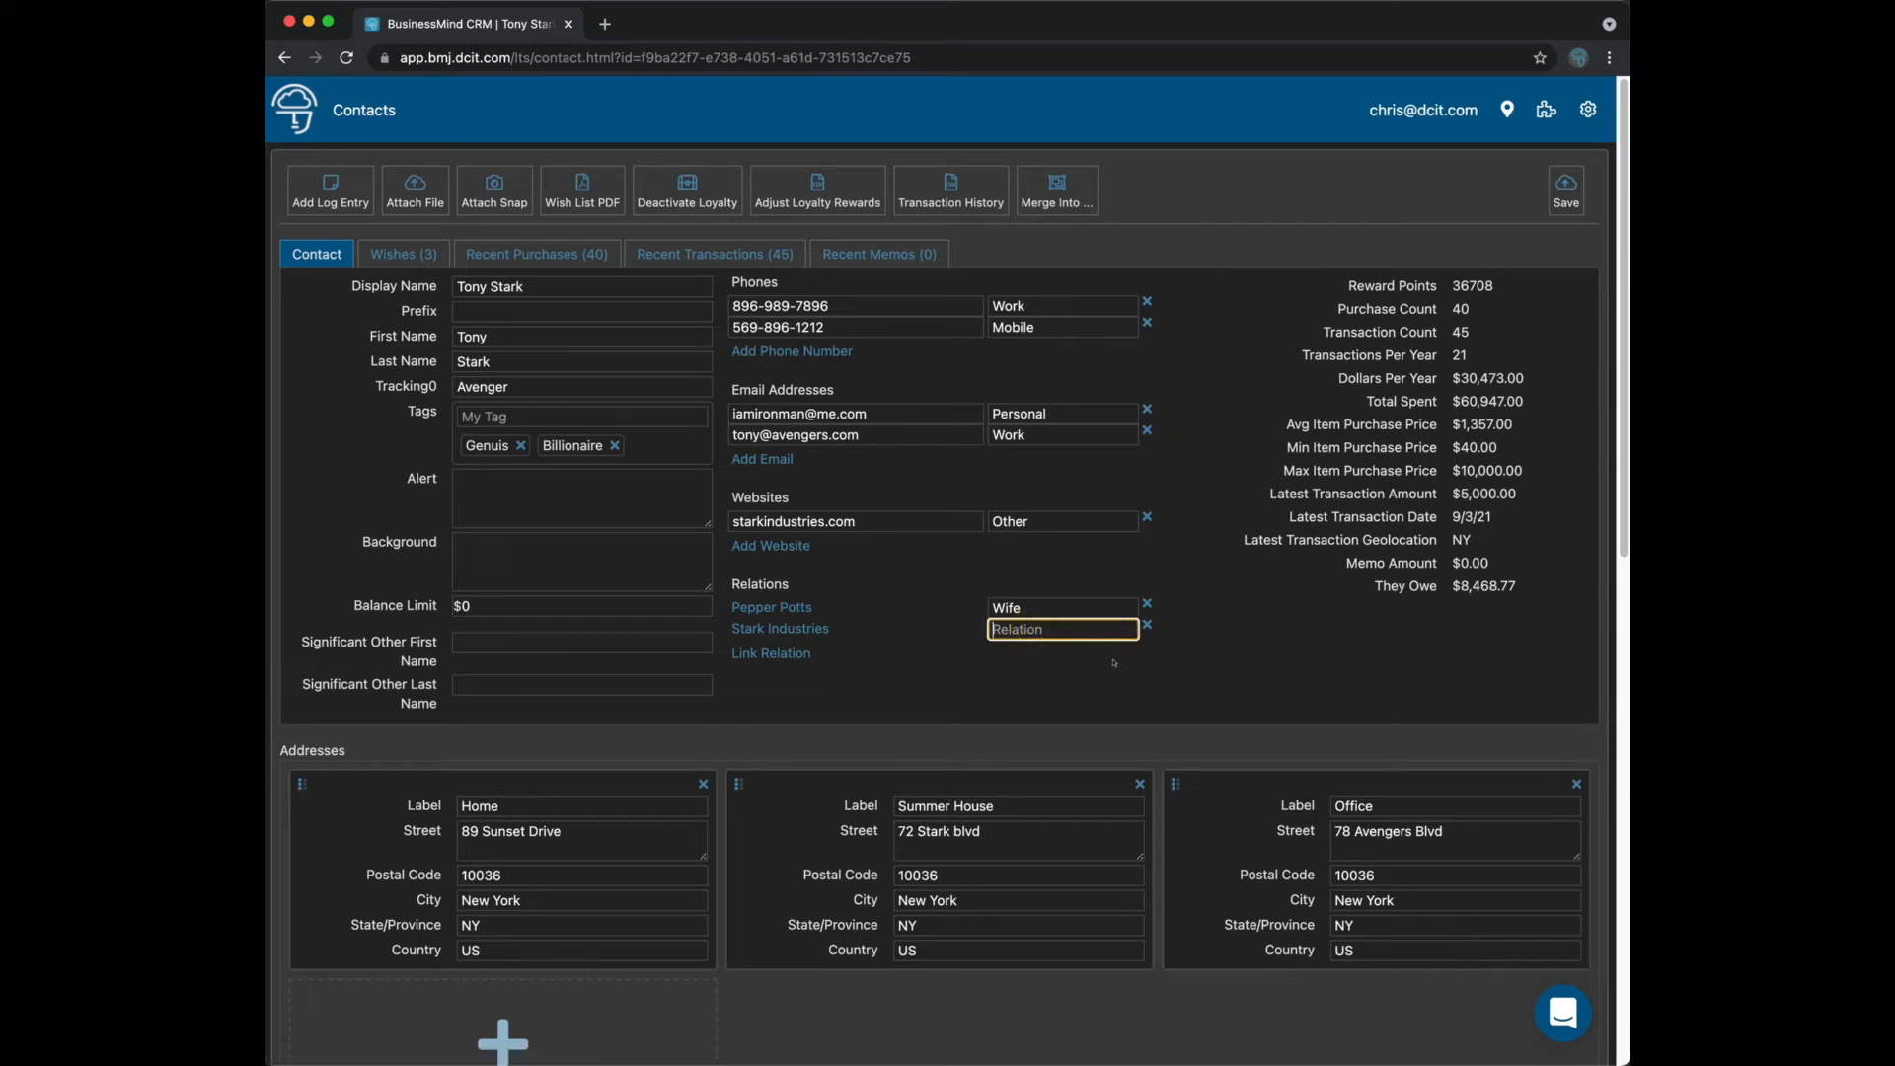
pyautogui.write('Founder')
pyautogui.click(1565, 193)
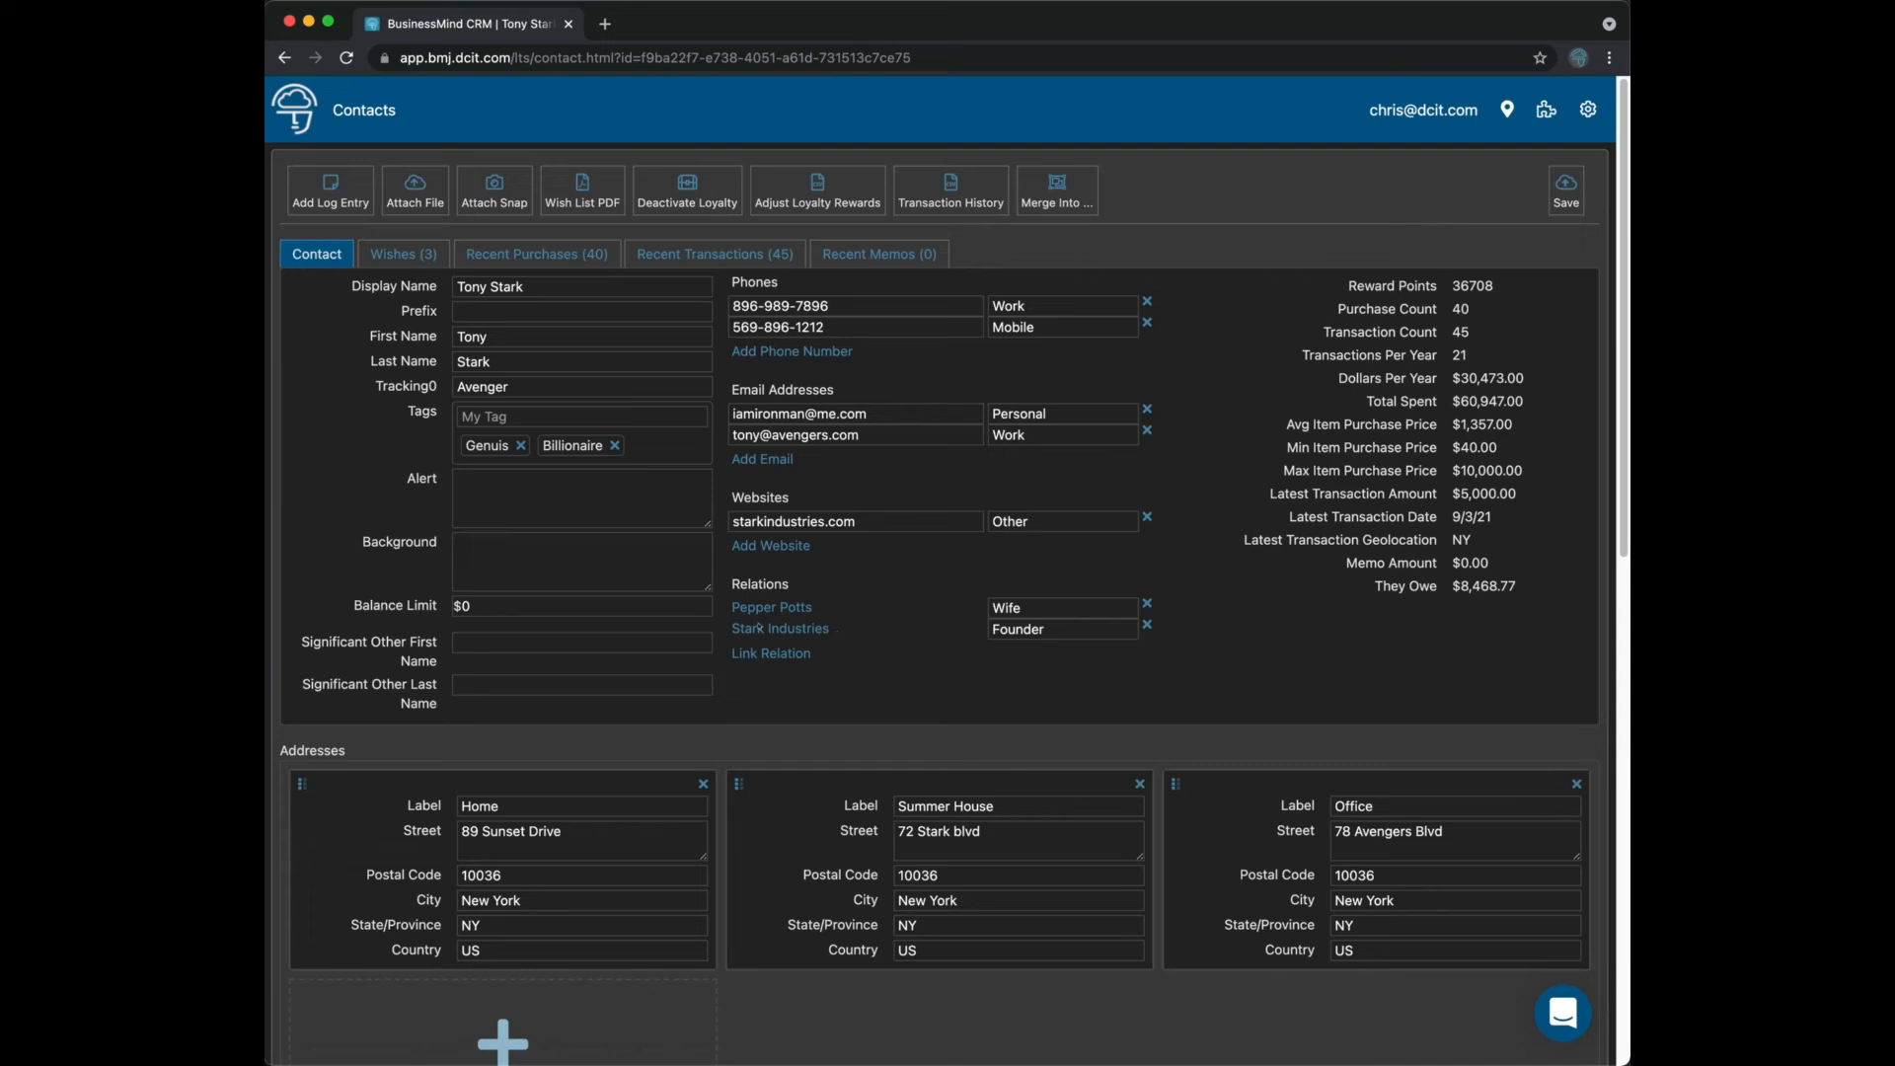
# Open the linked Stark Industries record and label the husband's relation there as Founder.
pyautogui.click(793, 628)
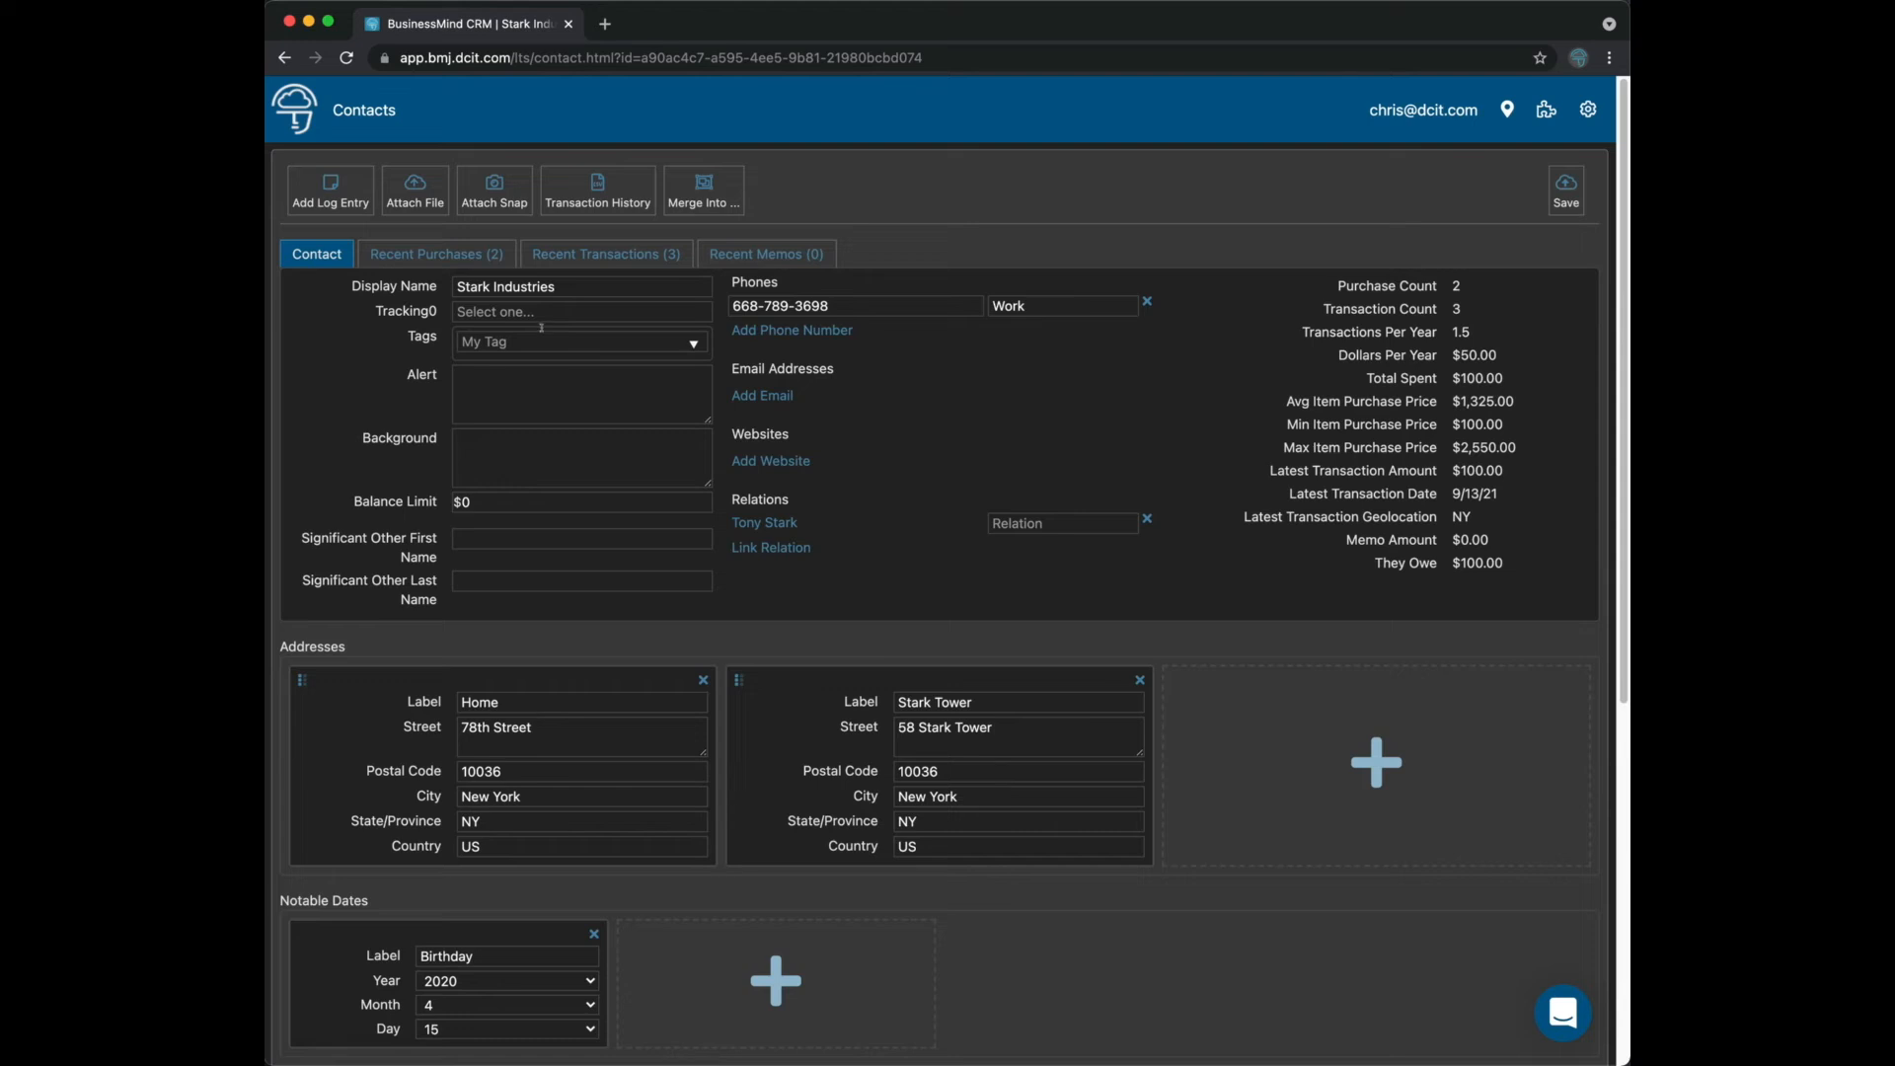
pyautogui.click(1038, 523)
pyautogui.write('Founder')
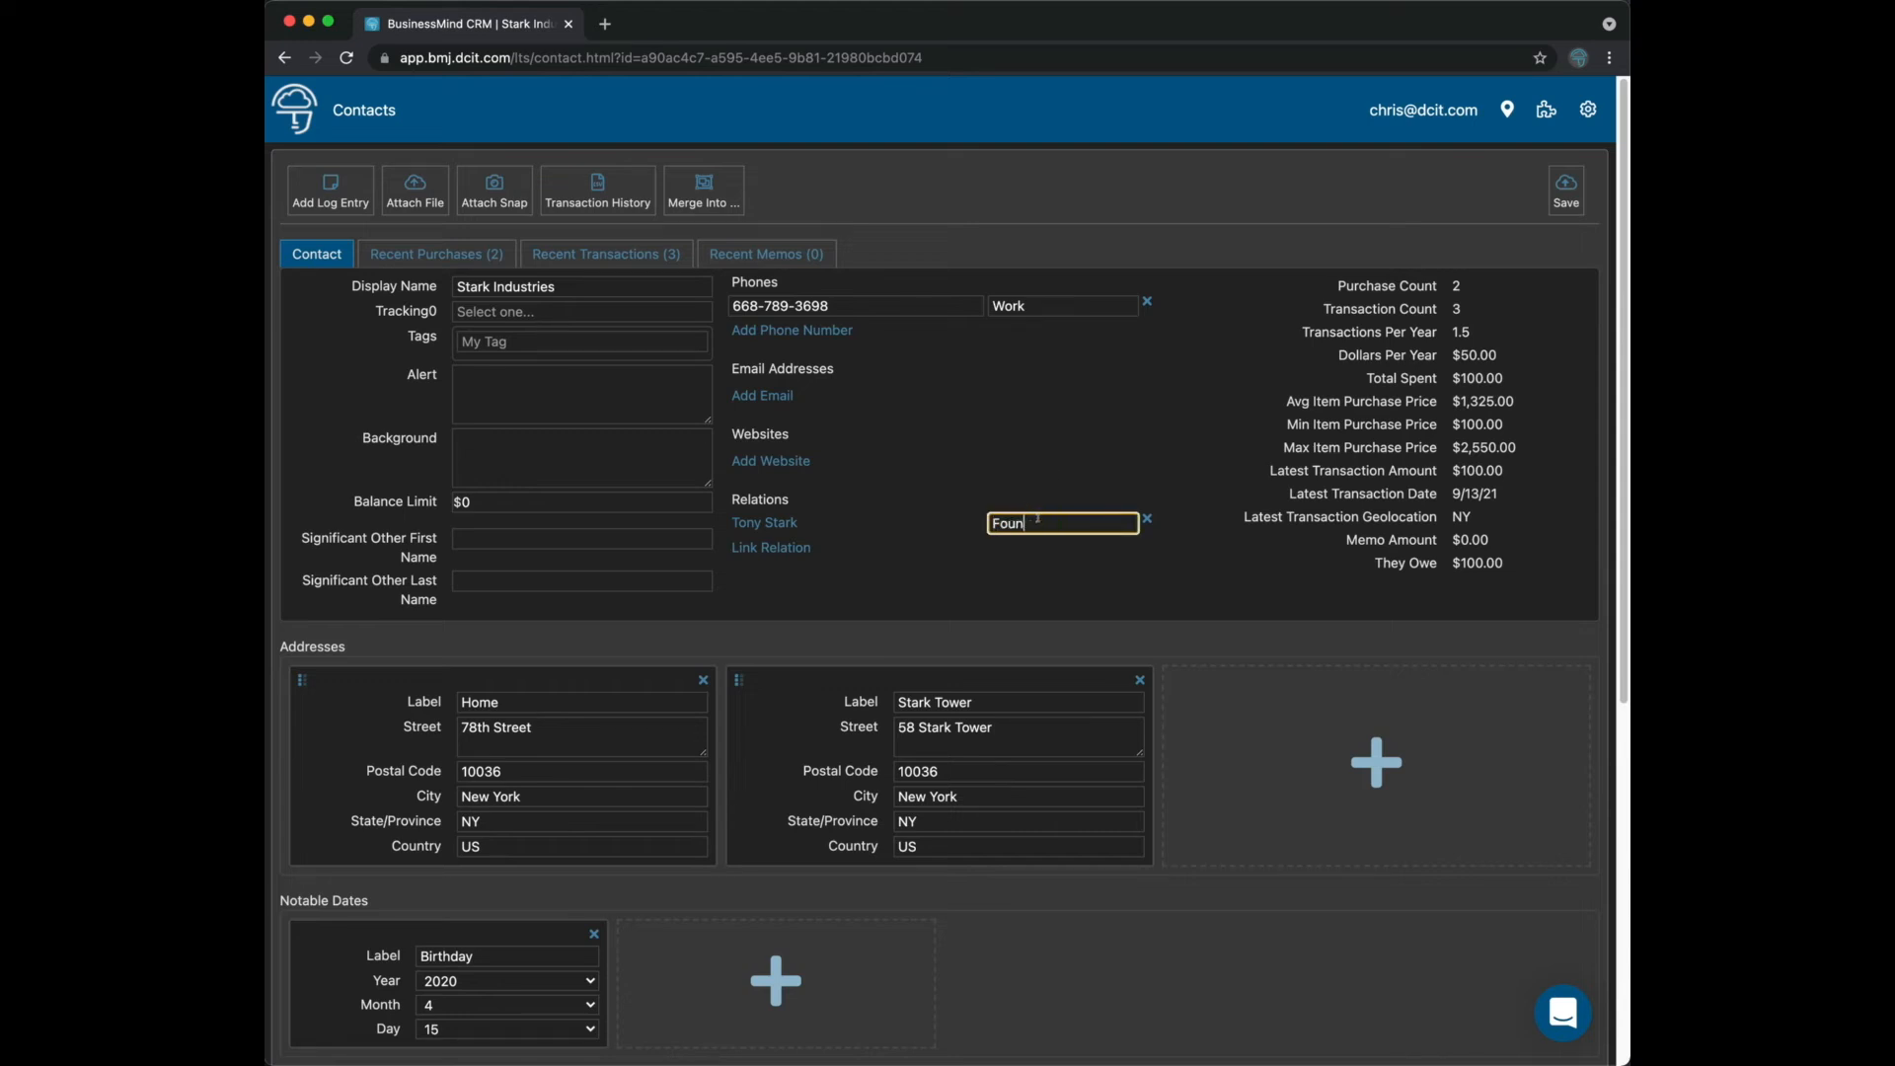
# Link the wife's contact to the Stark Industries record with the relation CEO and save the record.
pyautogui.click(771, 547)
pyautogui.click(790, 544)
pyautogui.write('Pepper')
pyautogui.click(829, 570)
pyautogui.click(1052, 544)
pyautogui.write('CEO')
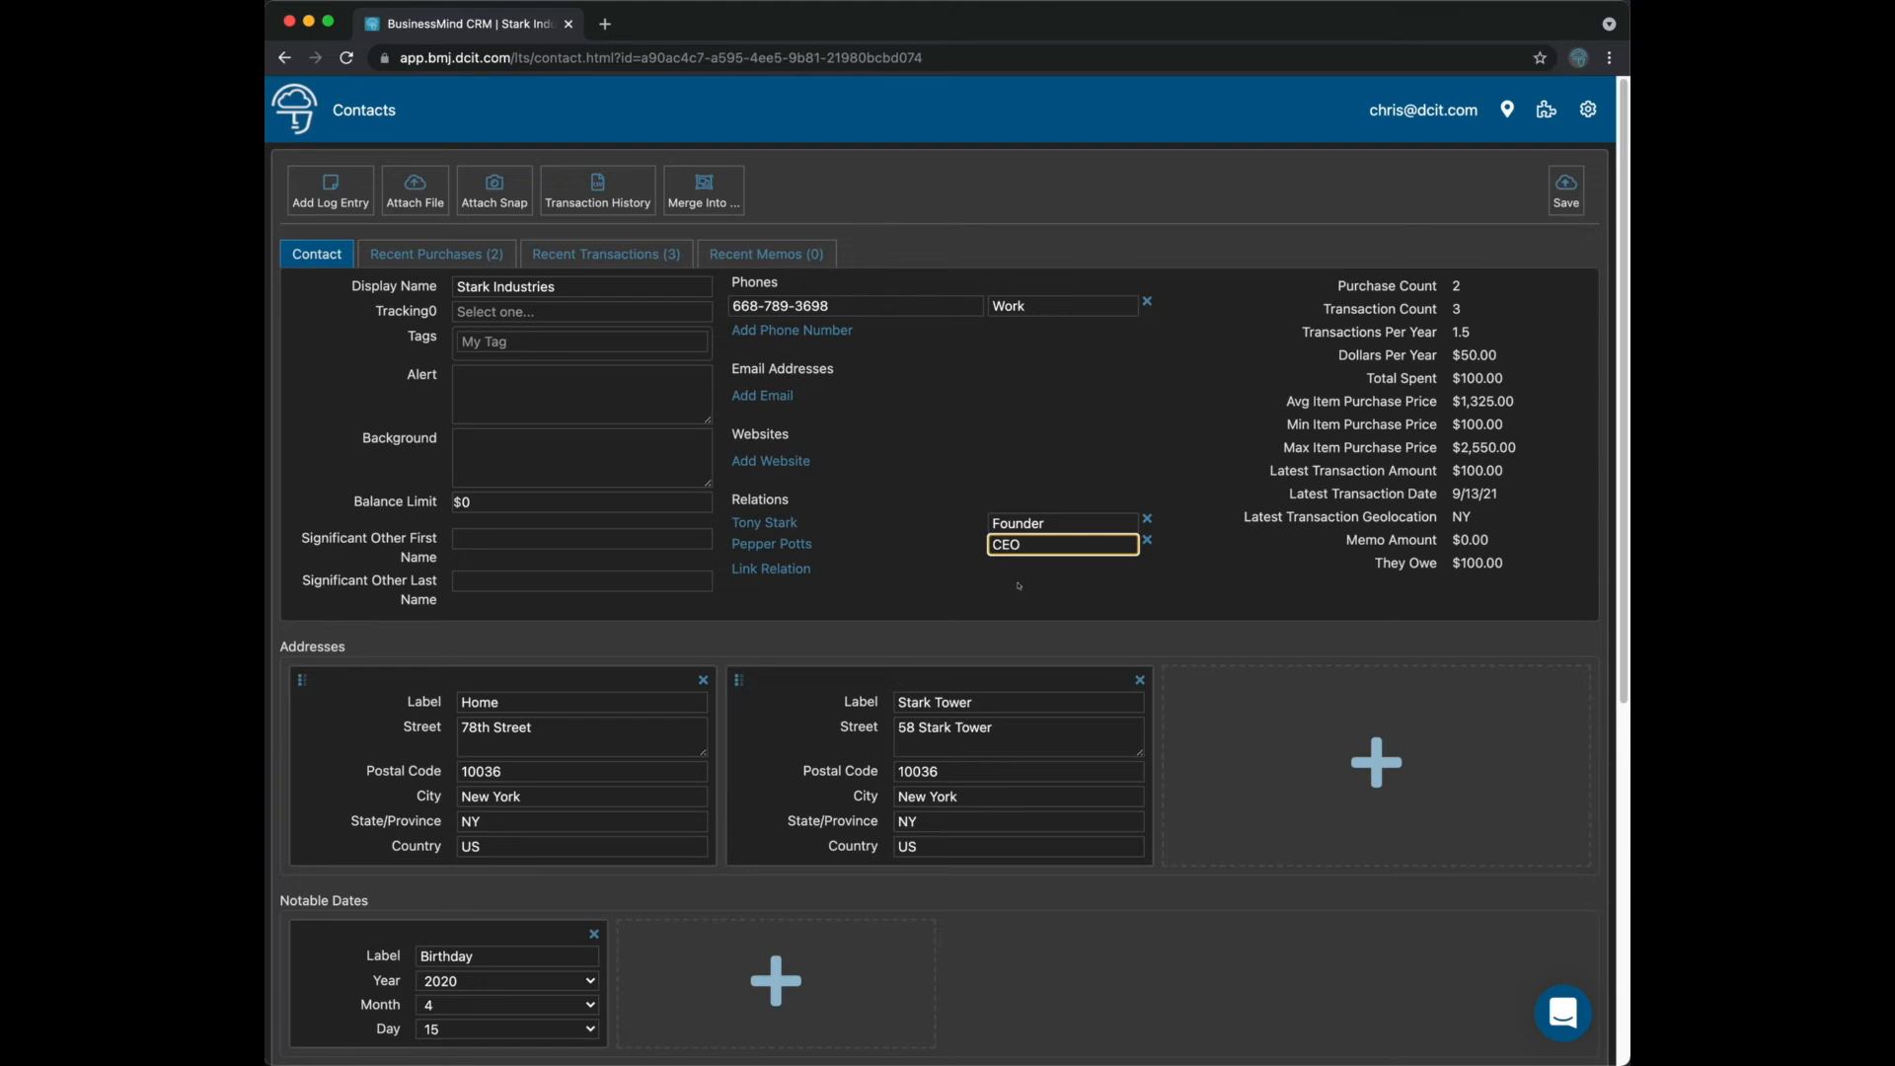
pyautogui.click(1567, 187)
# Open the wife's record from Stark Industries, set her relation to the company to CEO and save.
pyautogui.click(791, 542)
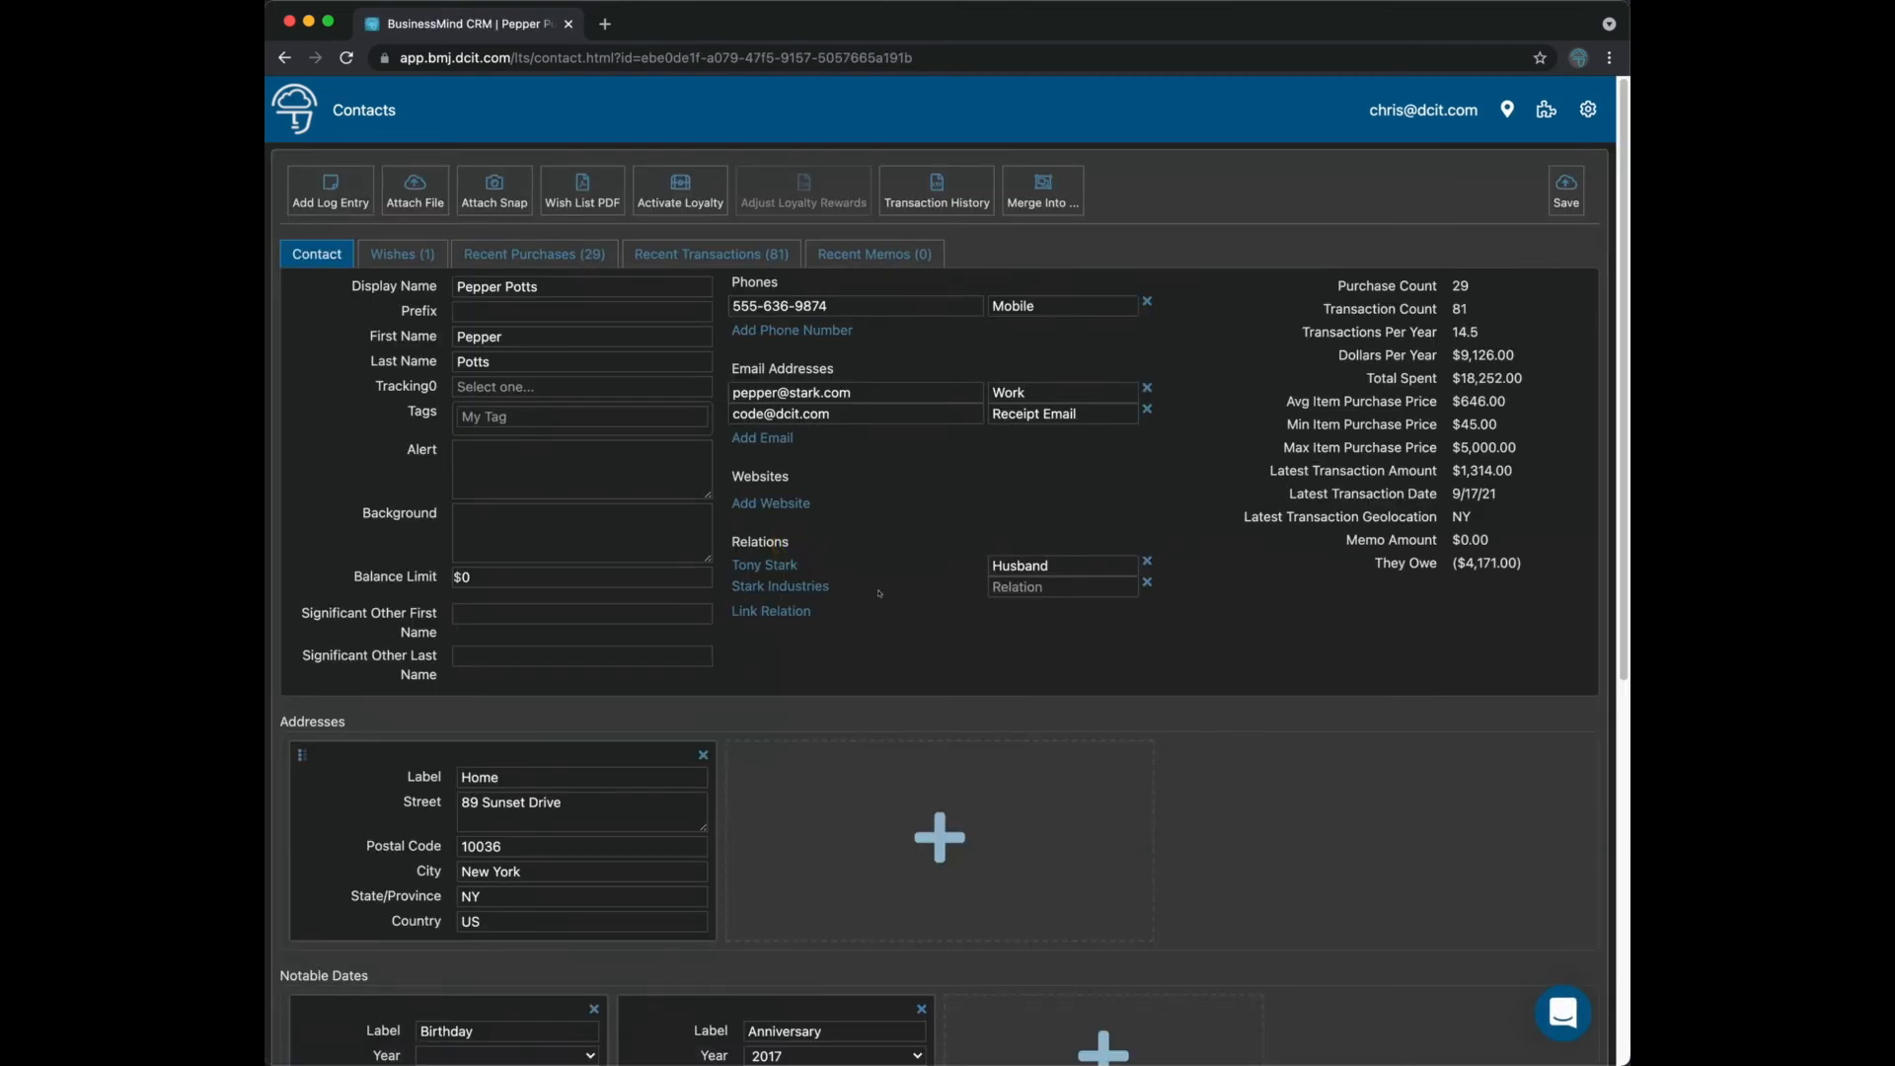
pyautogui.click(1061, 587)
pyautogui.write('CEO')
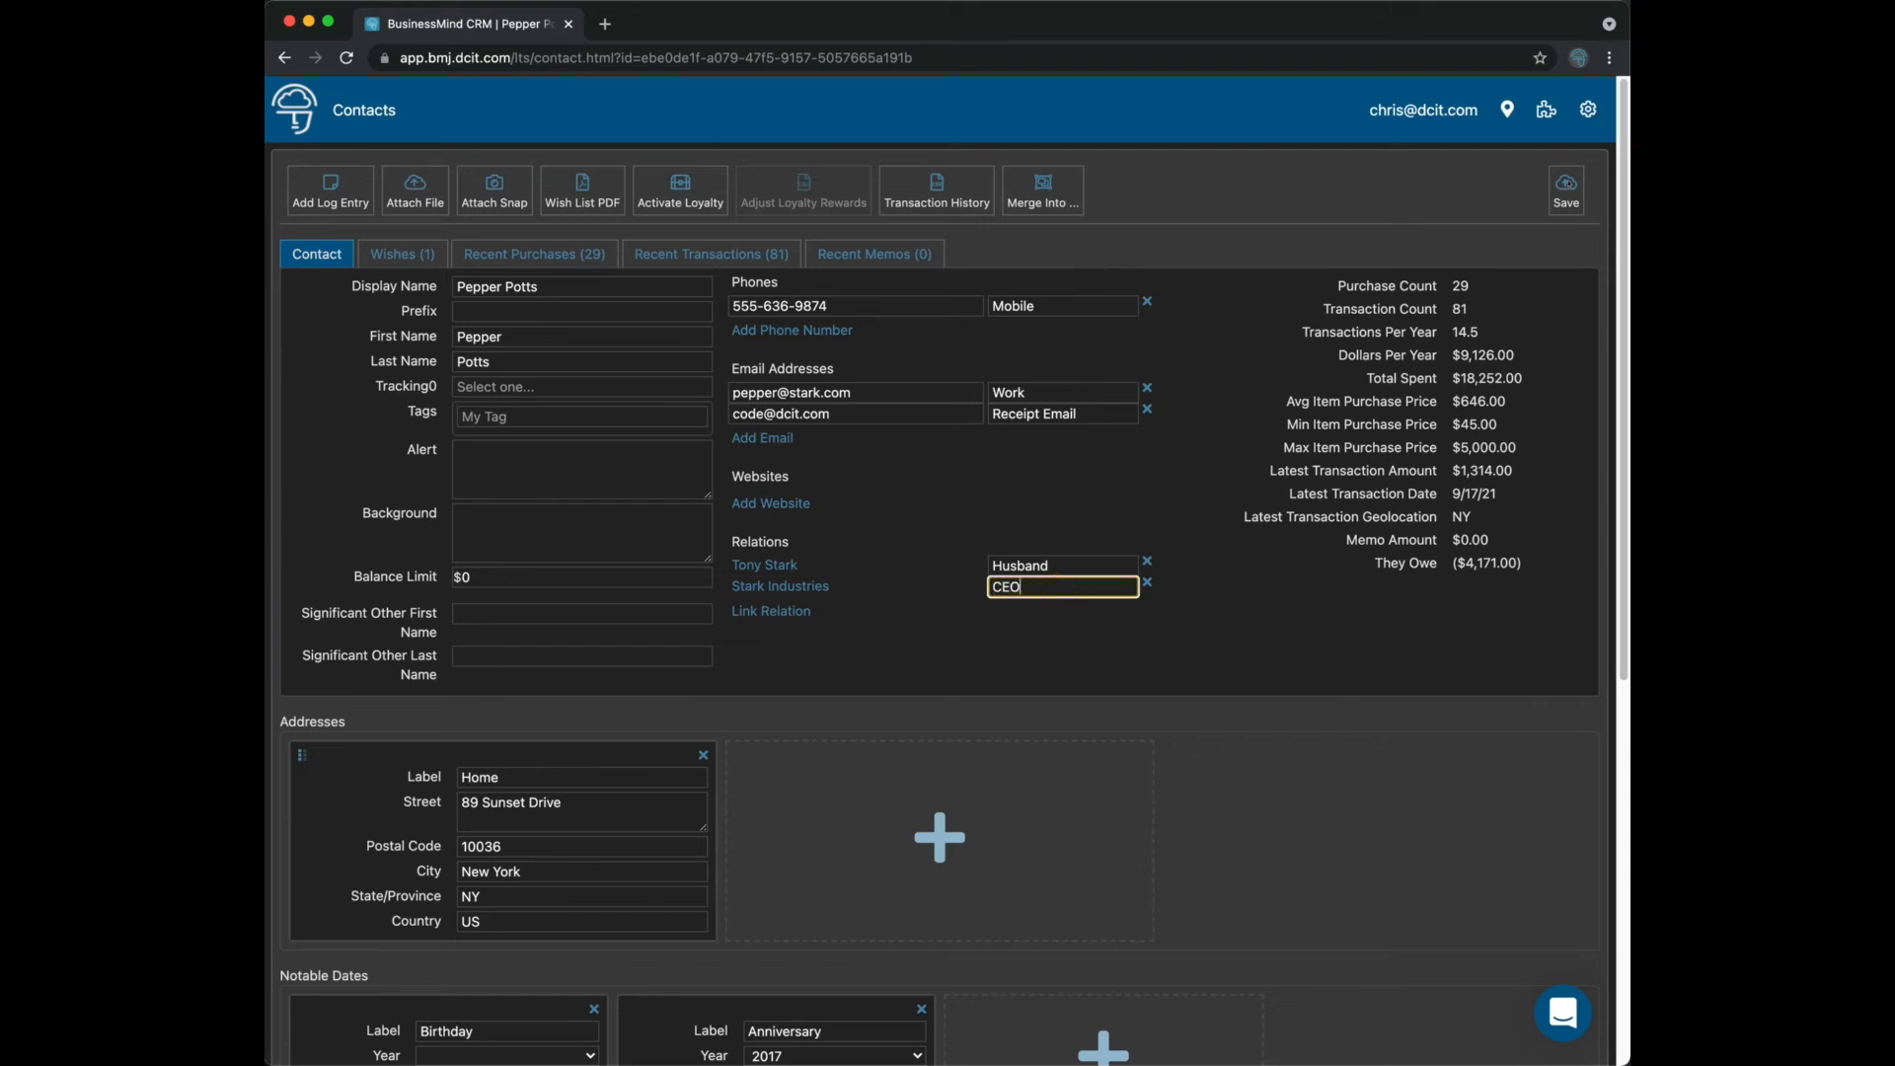
pyautogui.click(1569, 185)
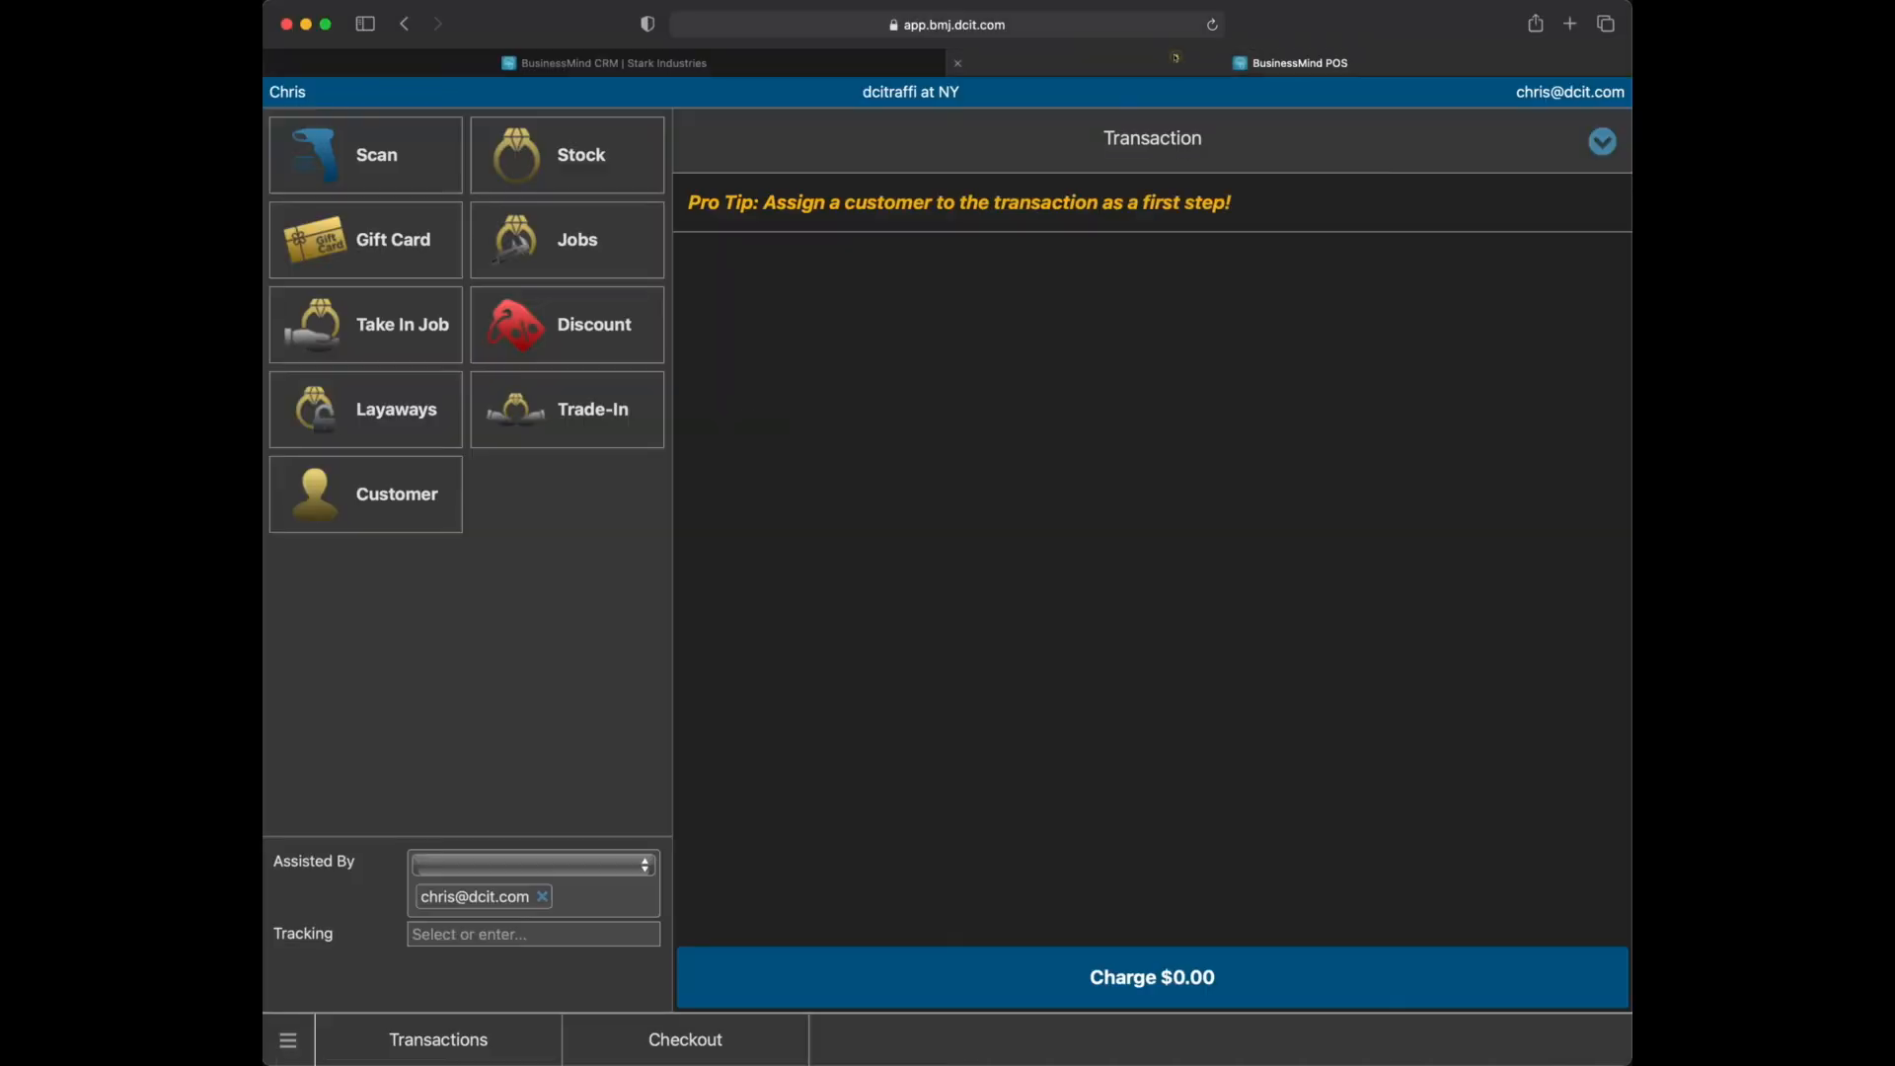
# Switch to BusinessMind POS and search for the wife's customer record by first name to assign to the transaction.
pyautogui.click(1177, 59)
pyautogui.click(379, 498)
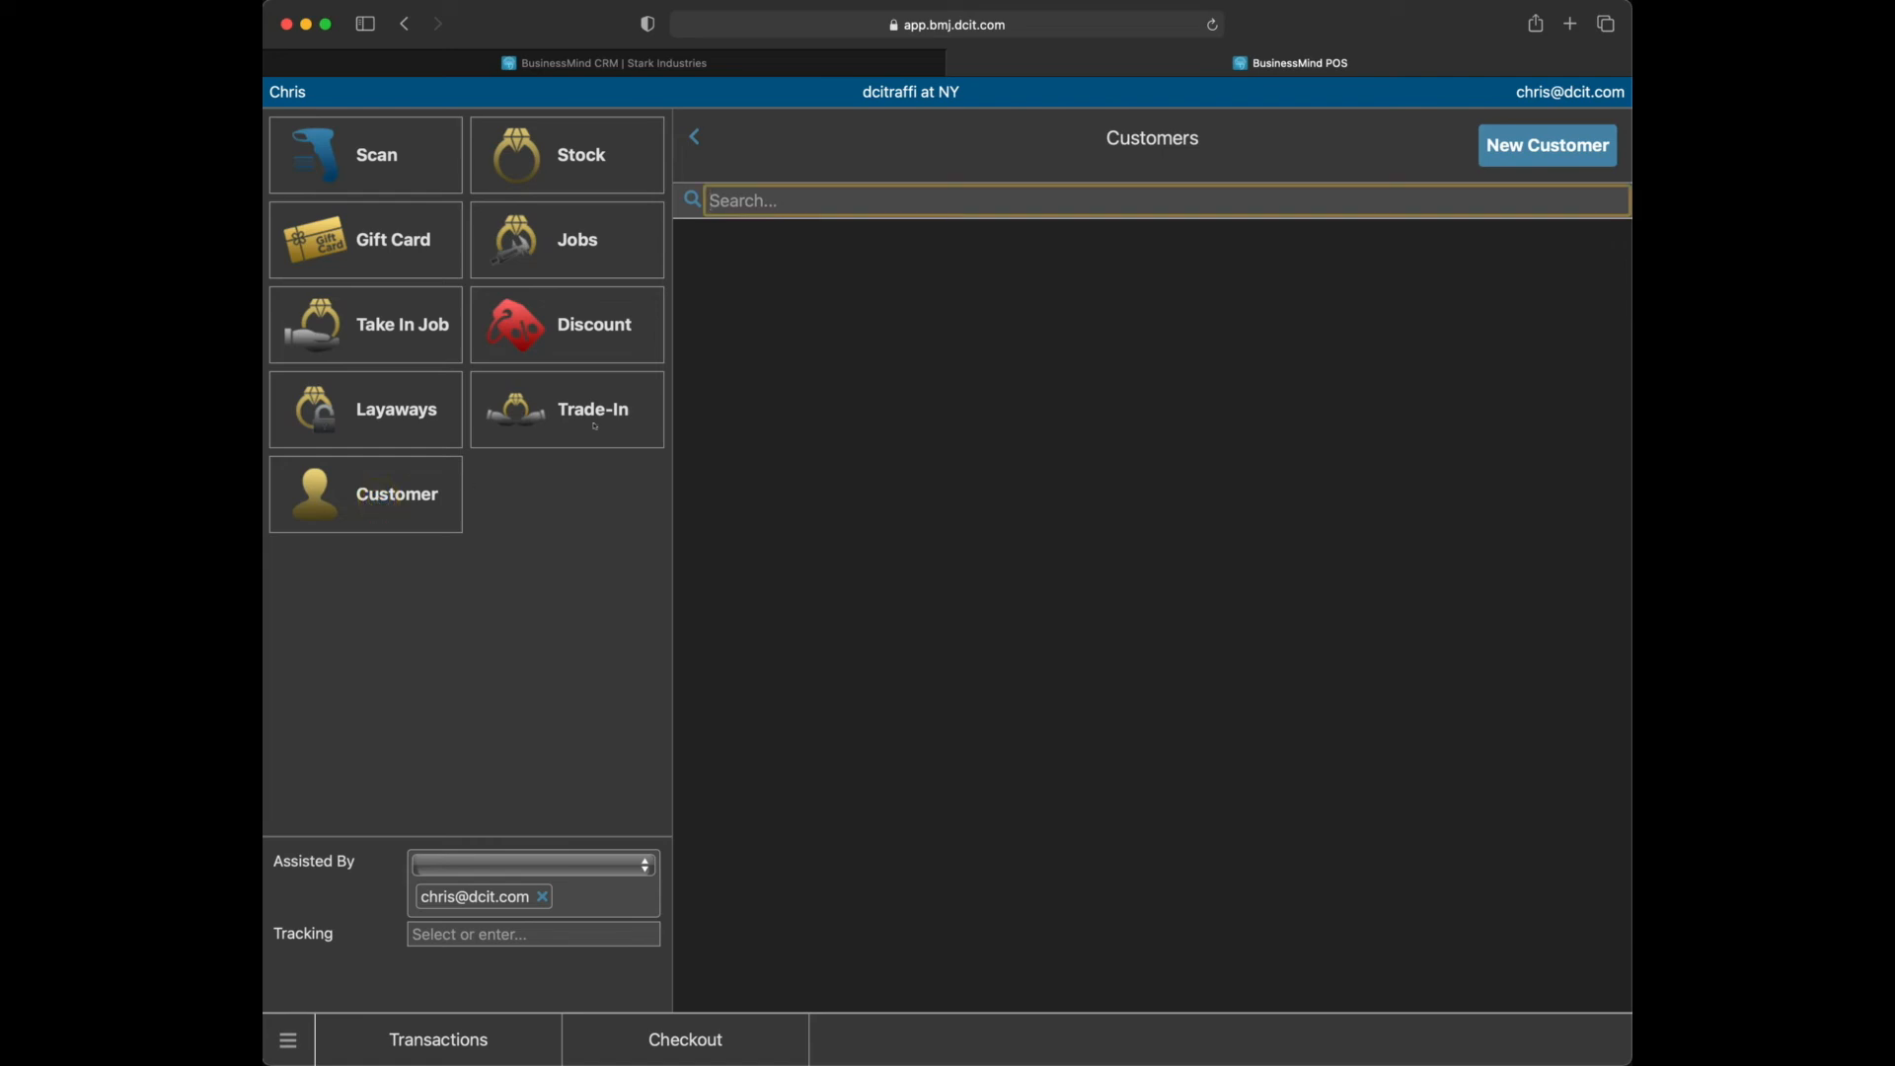
pyautogui.write('pepper')
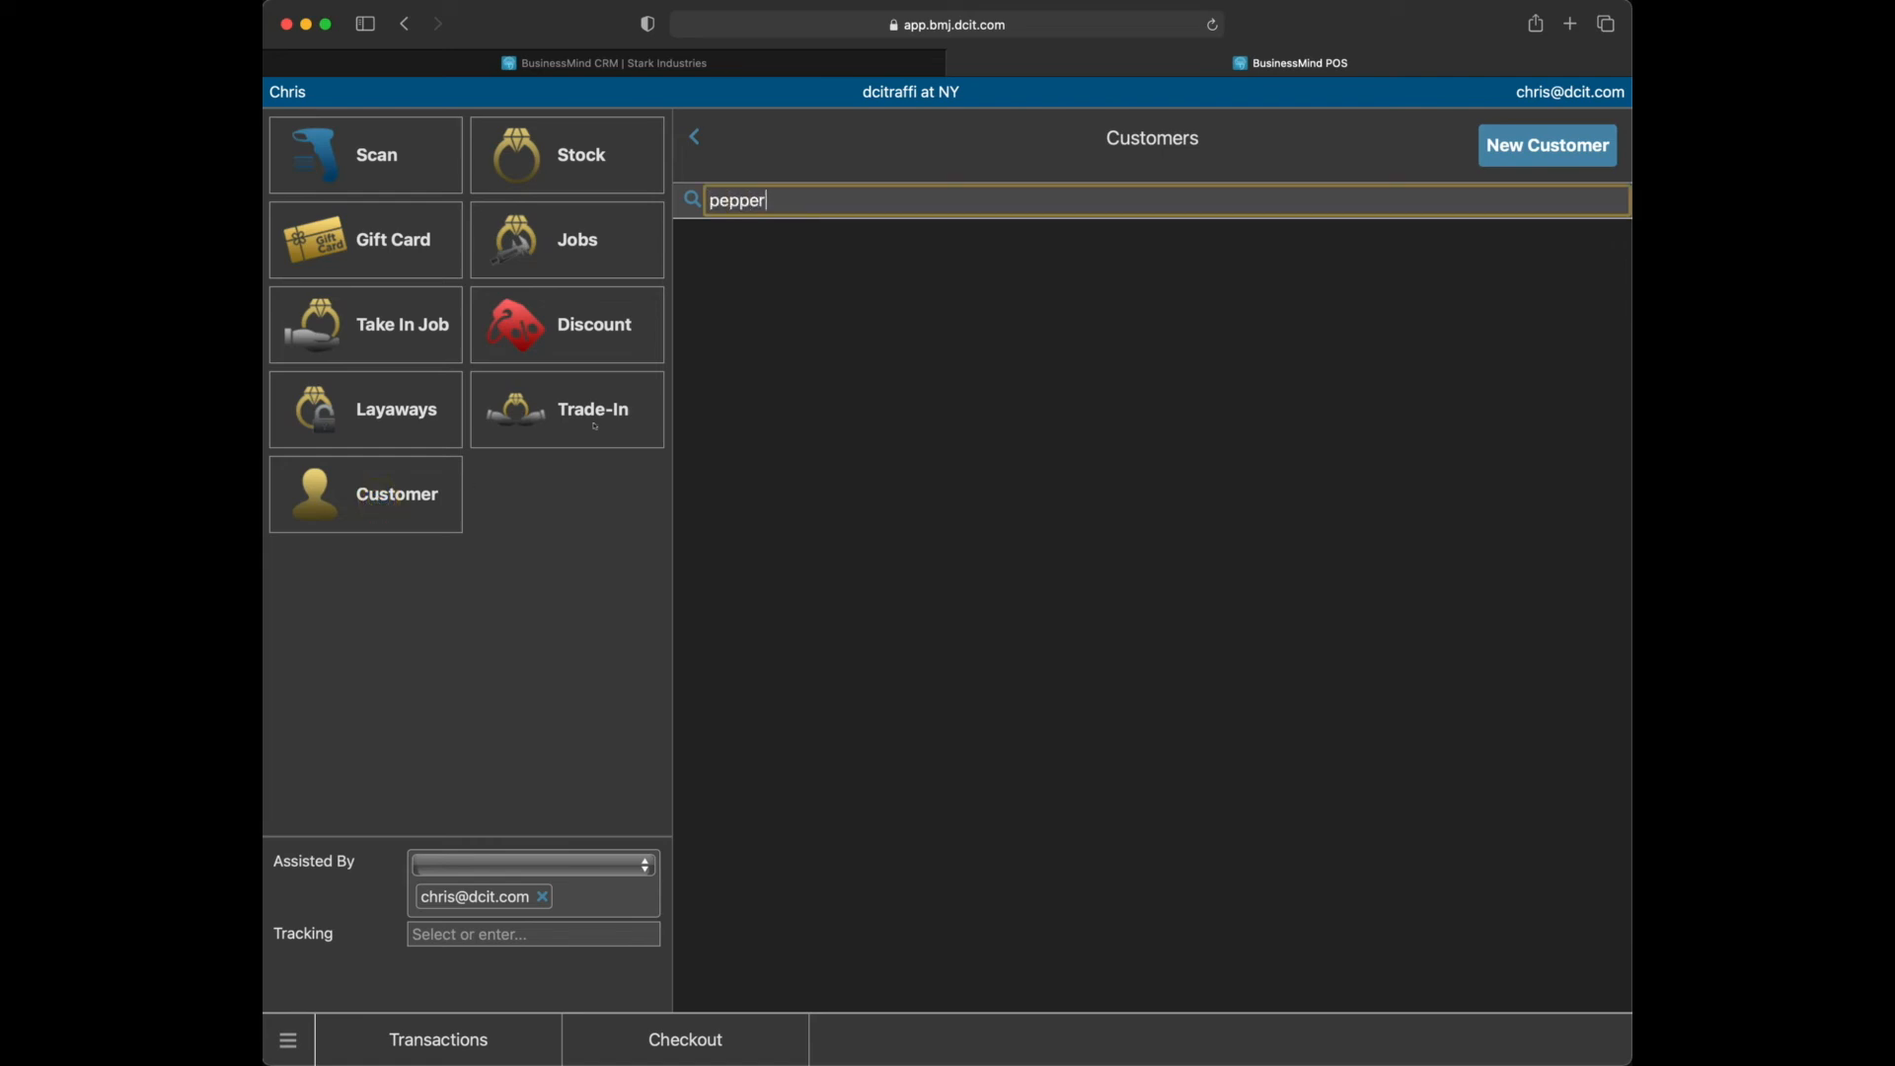